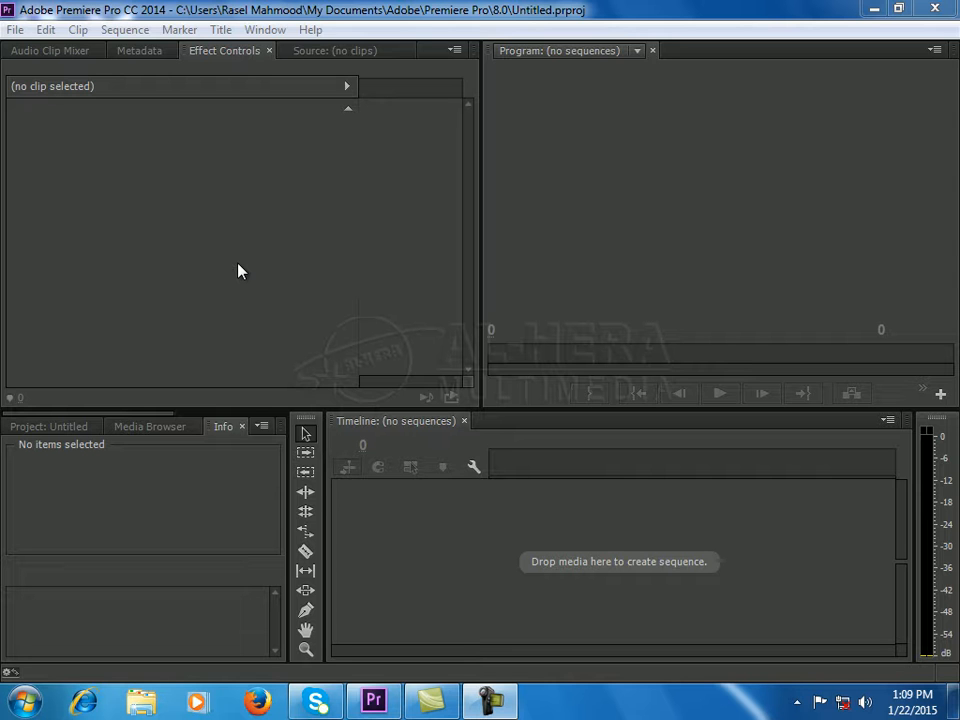
Step: Bring up the Media Browser to browse the local drives
left_click(145, 430)
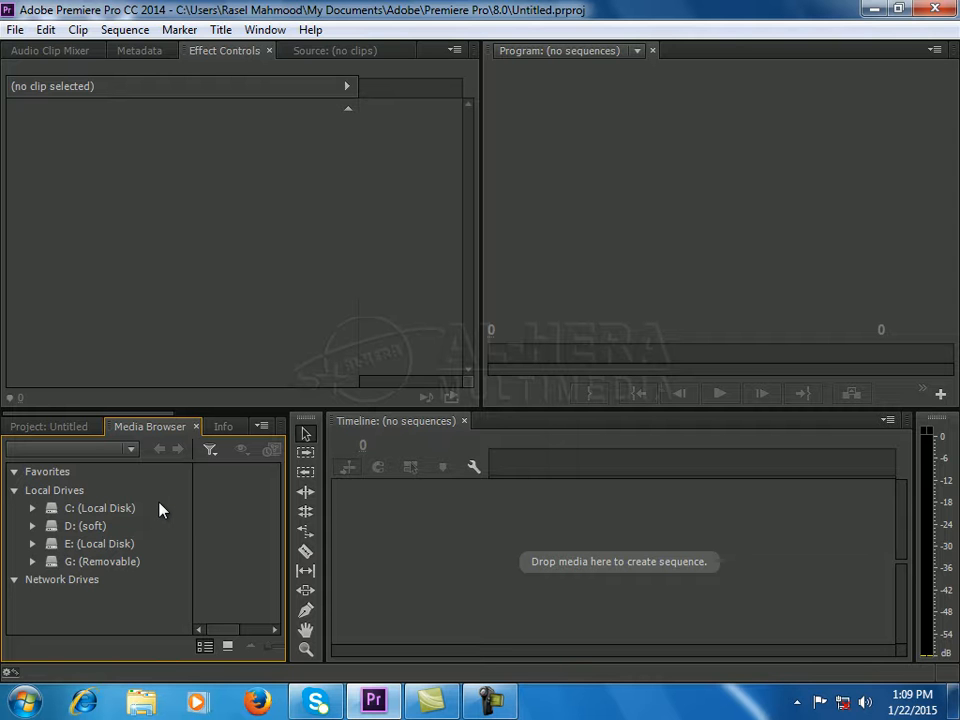
left_click(13, 32)
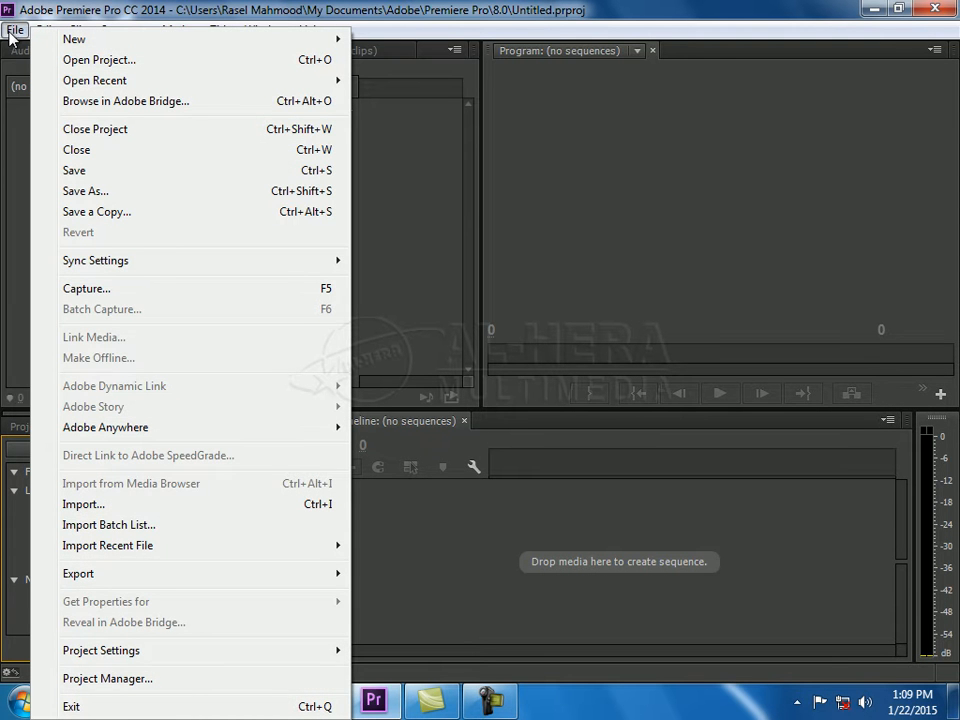
left_click(84, 505)
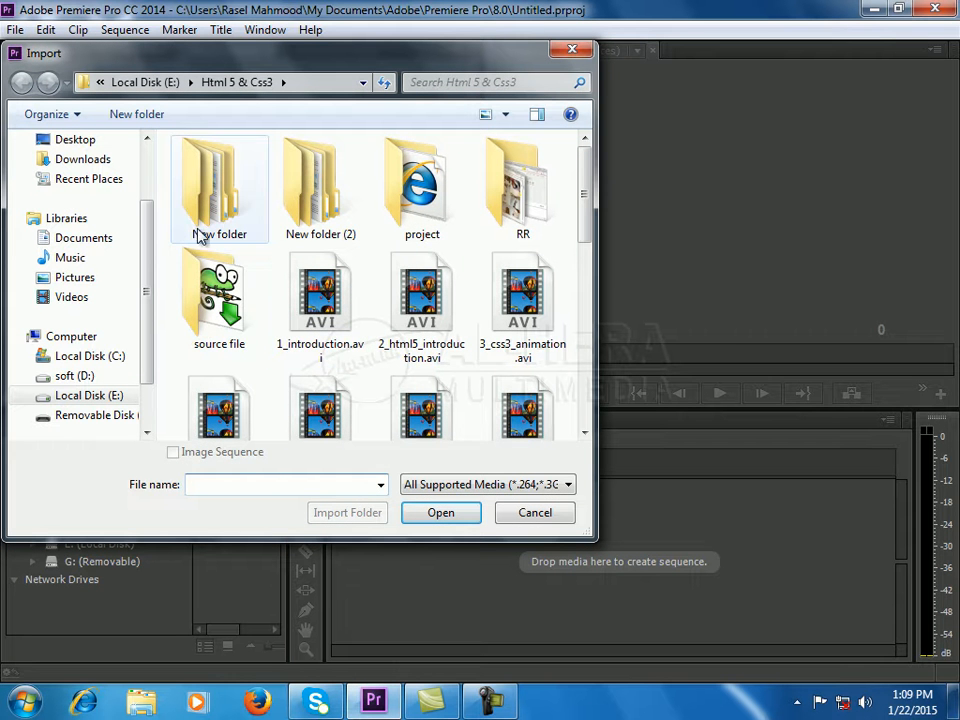
left_click_drag(587, 168, 576, 399)
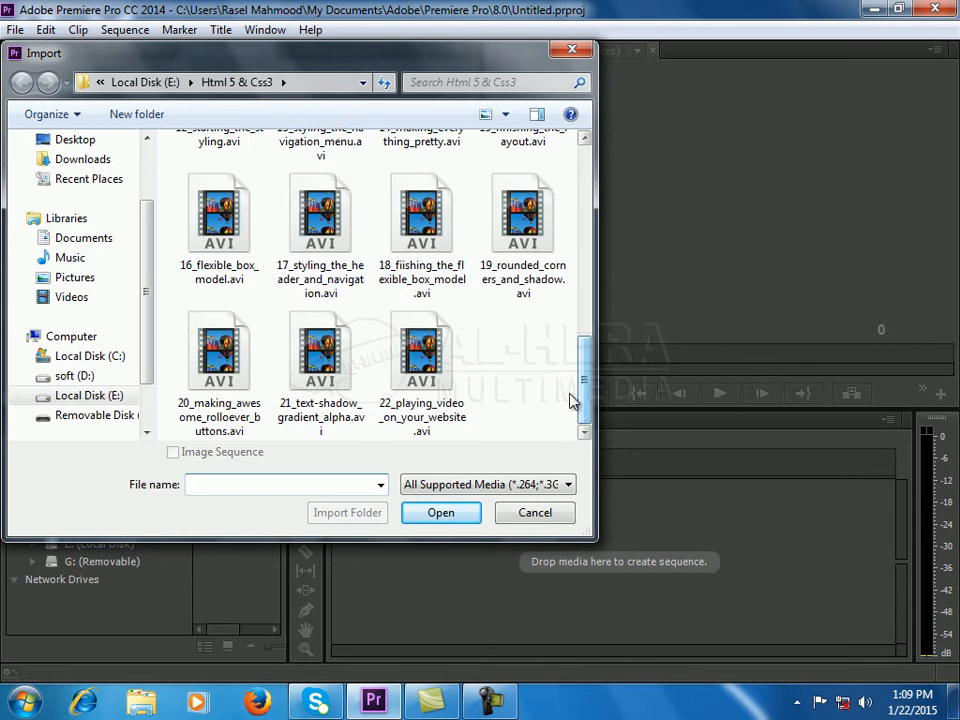
left_click(541, 518)
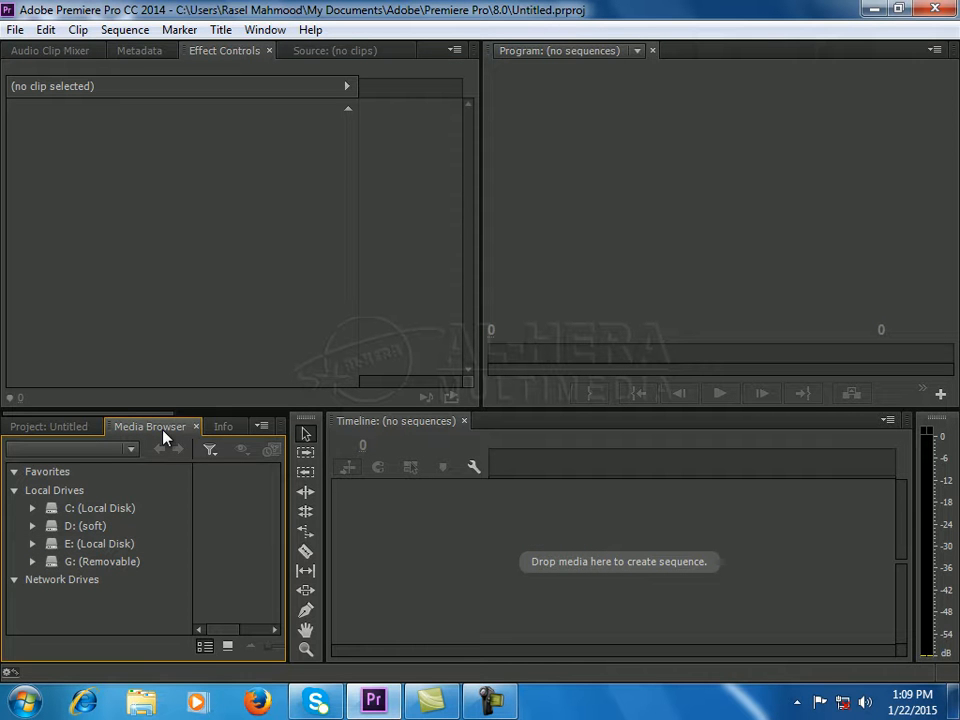
Step: Browse to the vid folder on drive E and place Wildlife.wmv in the empty timeline as a new sequence
left_click(32, 544)
left_click(50, 546)
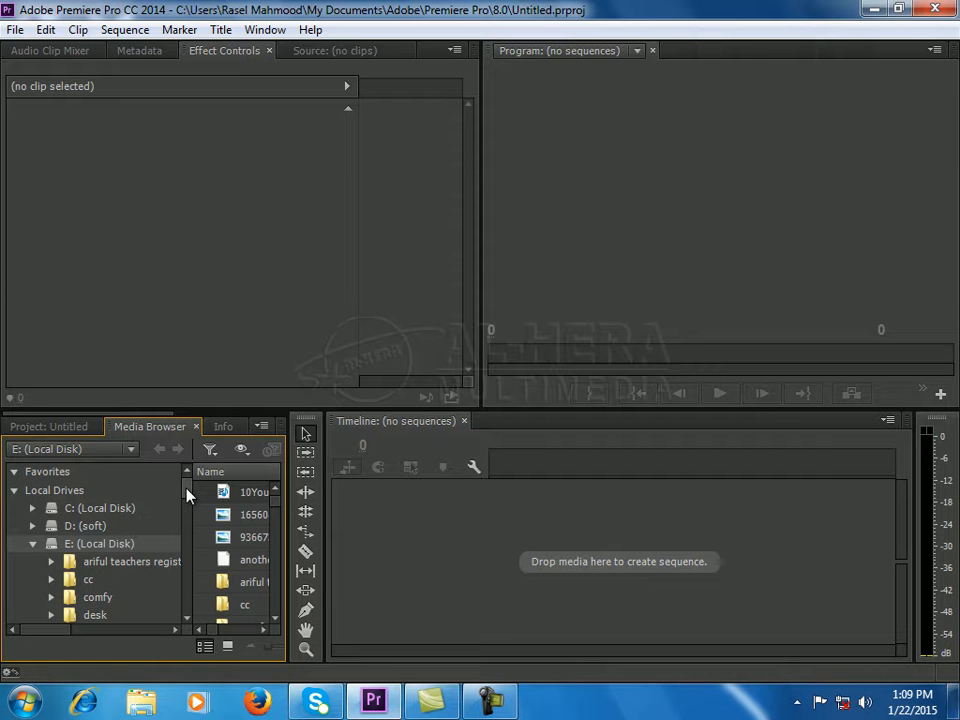
left_click_drag(186, 497, 186, 510)
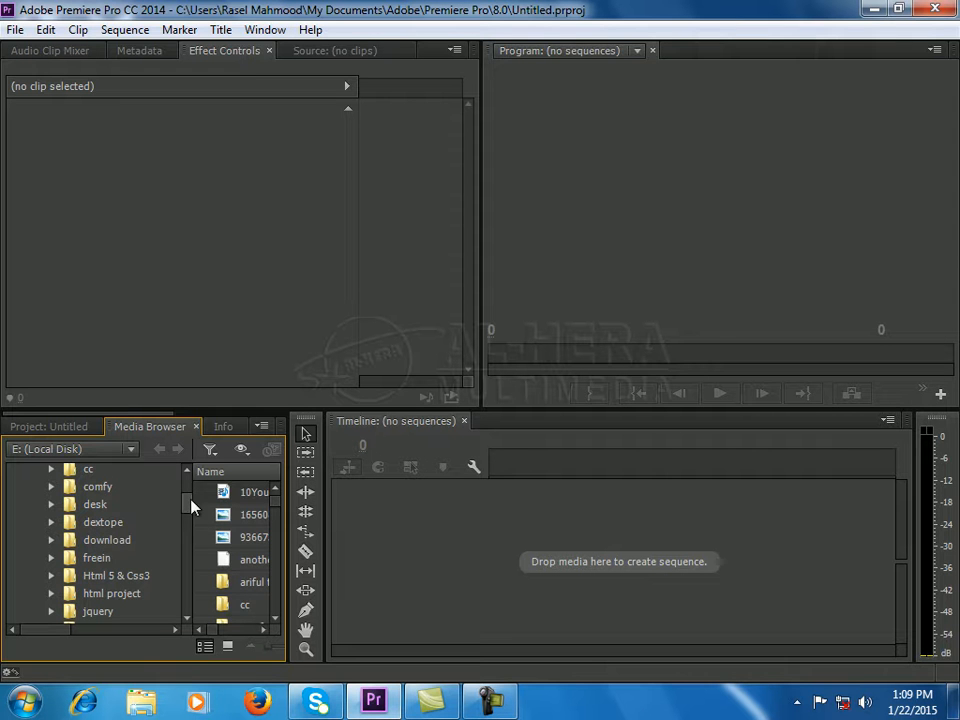
left_click_drag(191, 507, 190, 593)
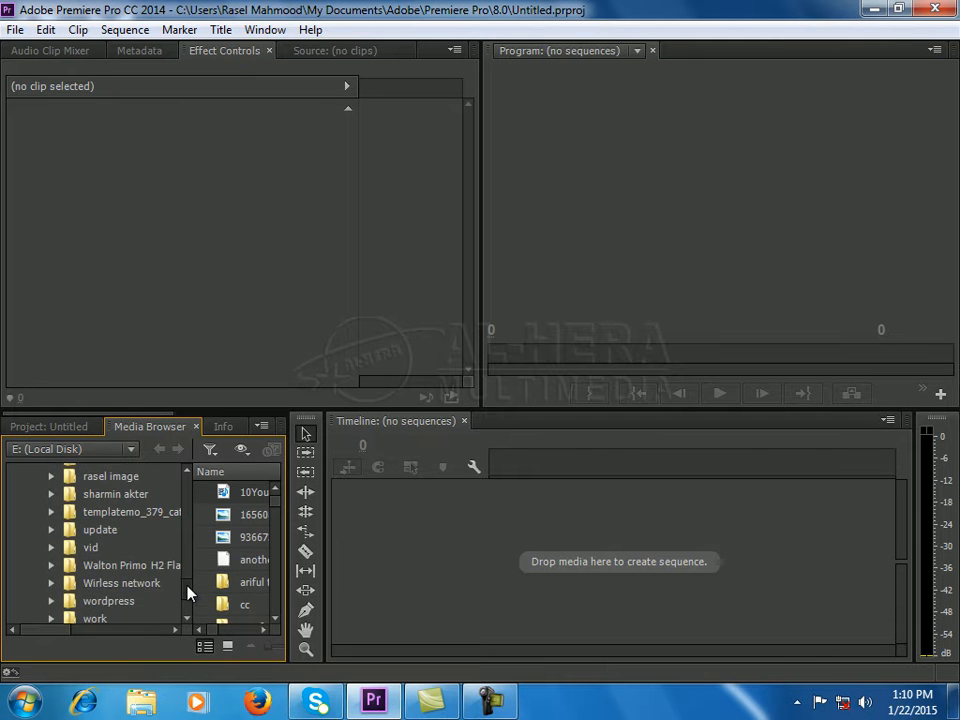
left_click(71, 549)
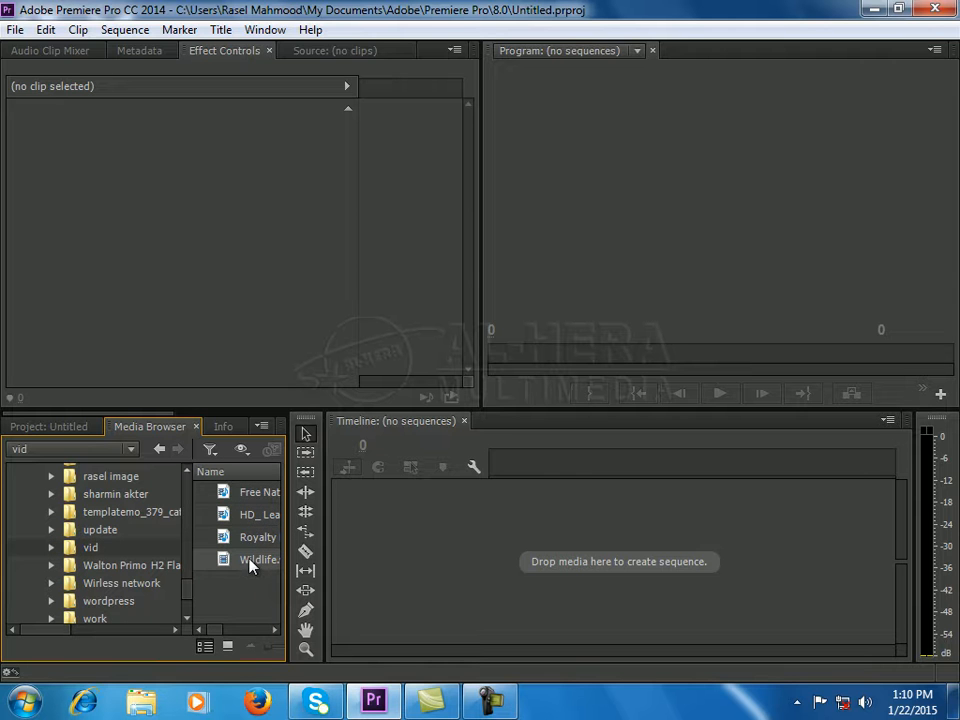
left_click_drag(253, 564, 580, 572)
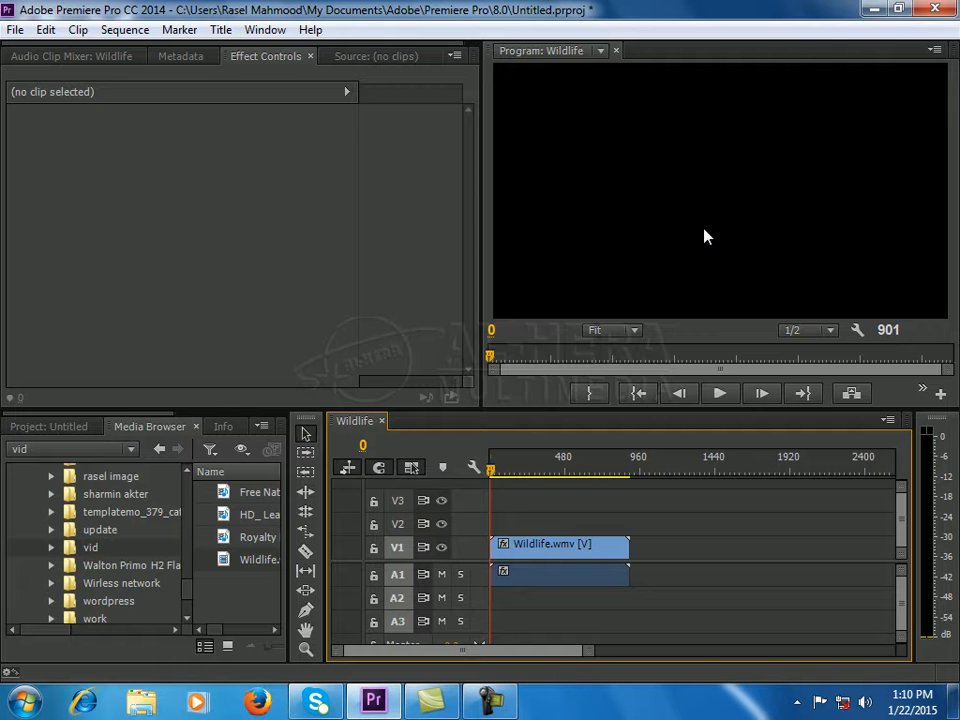
Step: Preview the first seconds of the Wildlife sequence and return the playhead to frame 0
left_click(722, 395)
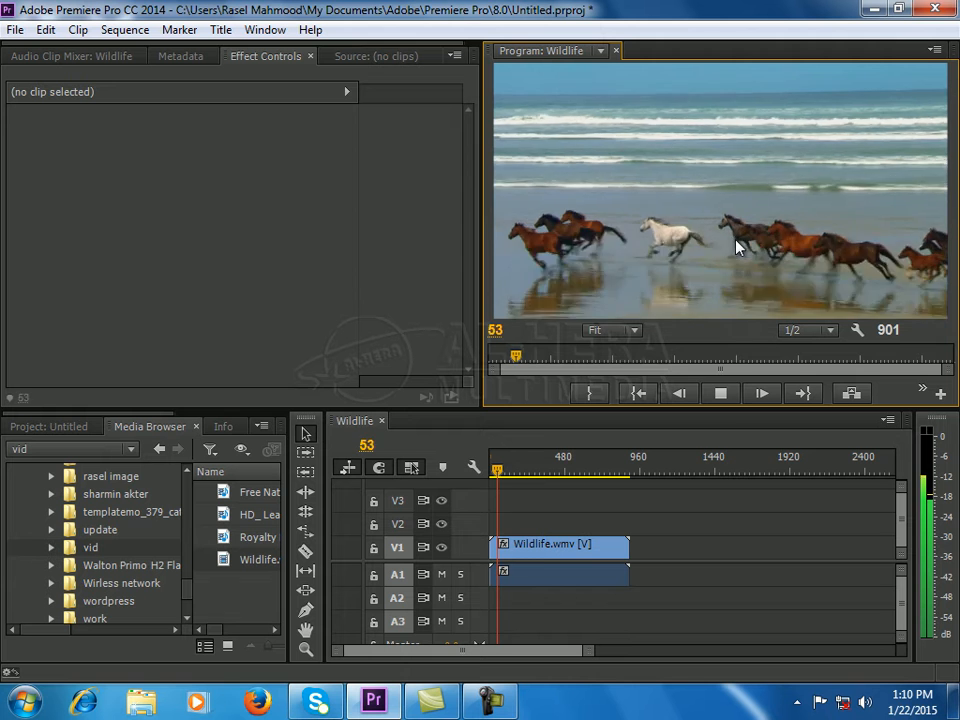
left_click(722, 395)
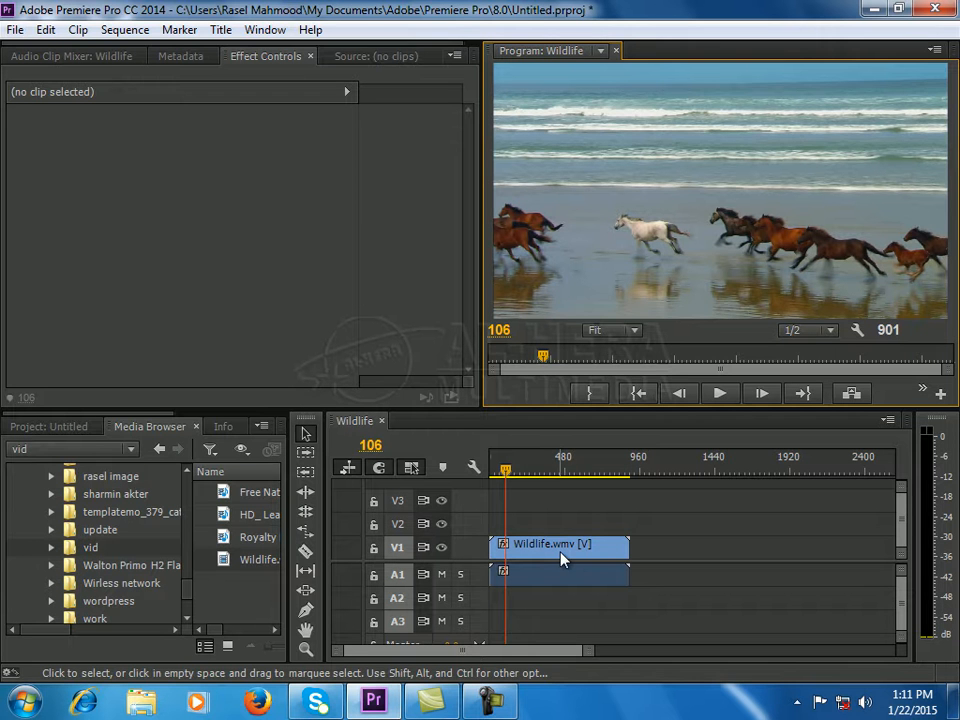
left_click_drag(505, 467, 483, 476)
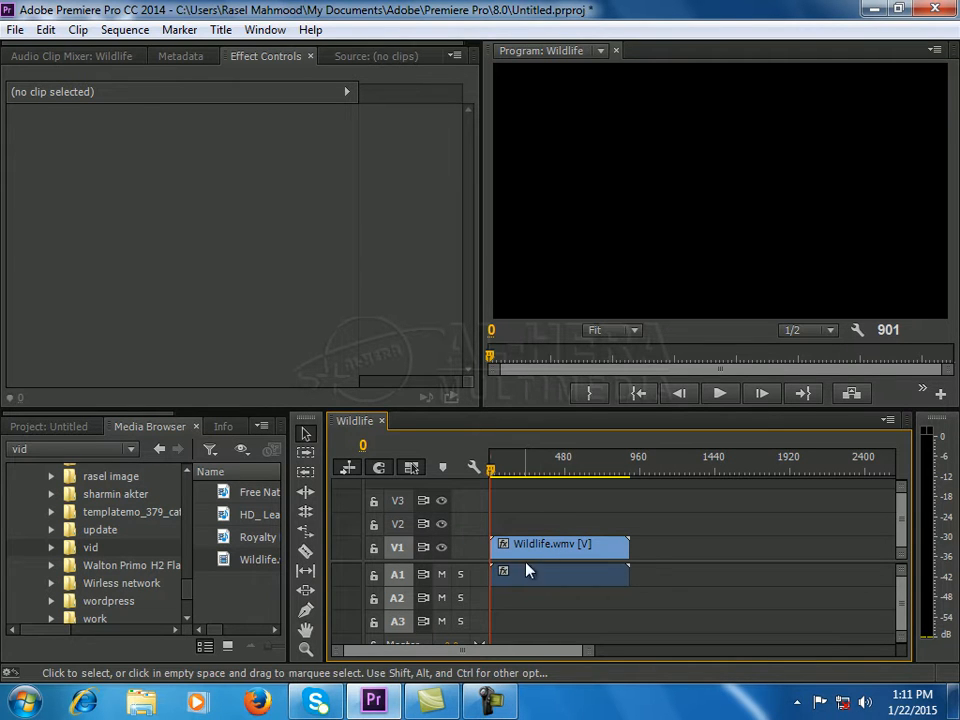
Step: Move the Wildlife.wmv video to track V2 and its audio to track A2, keeping both at the sequence start
left_click(566, 576)
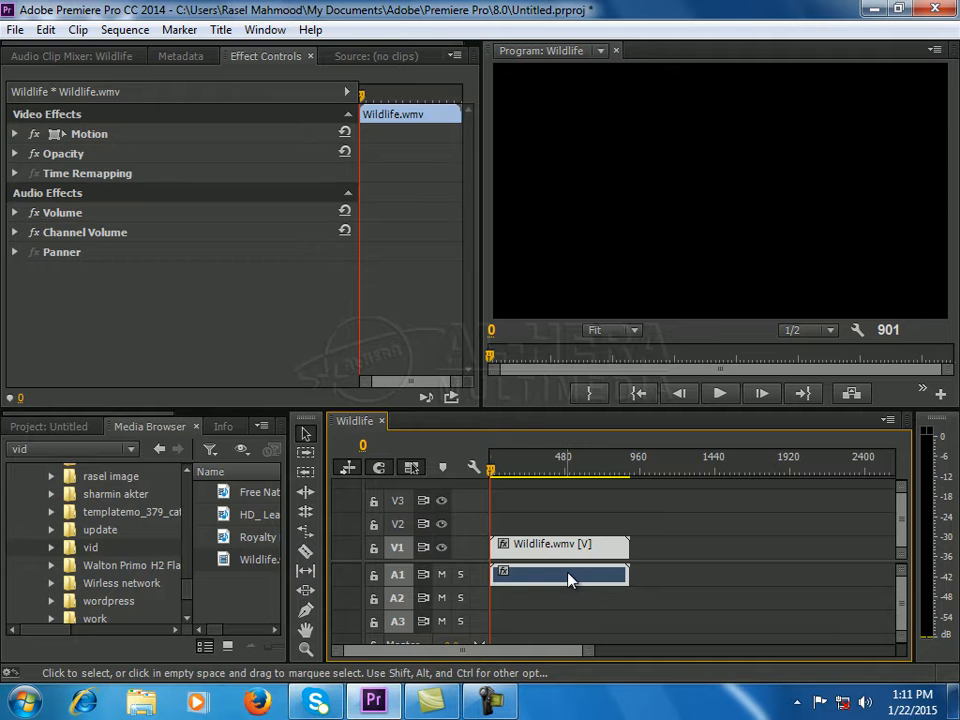
left_click(577, 519)
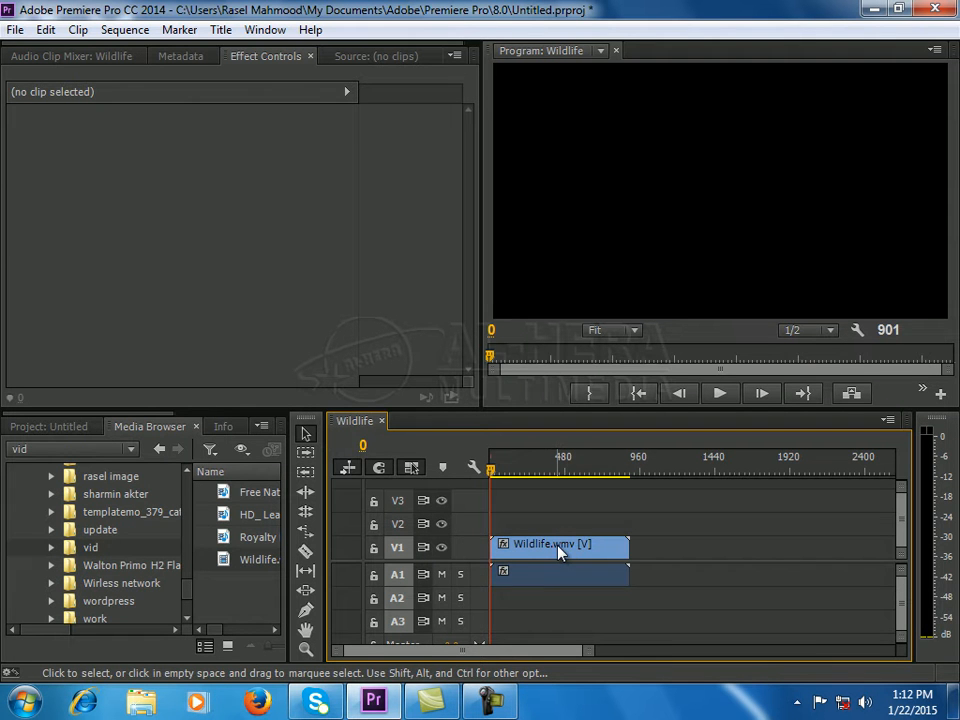
left_click_drag(565, 553, 587, 527)
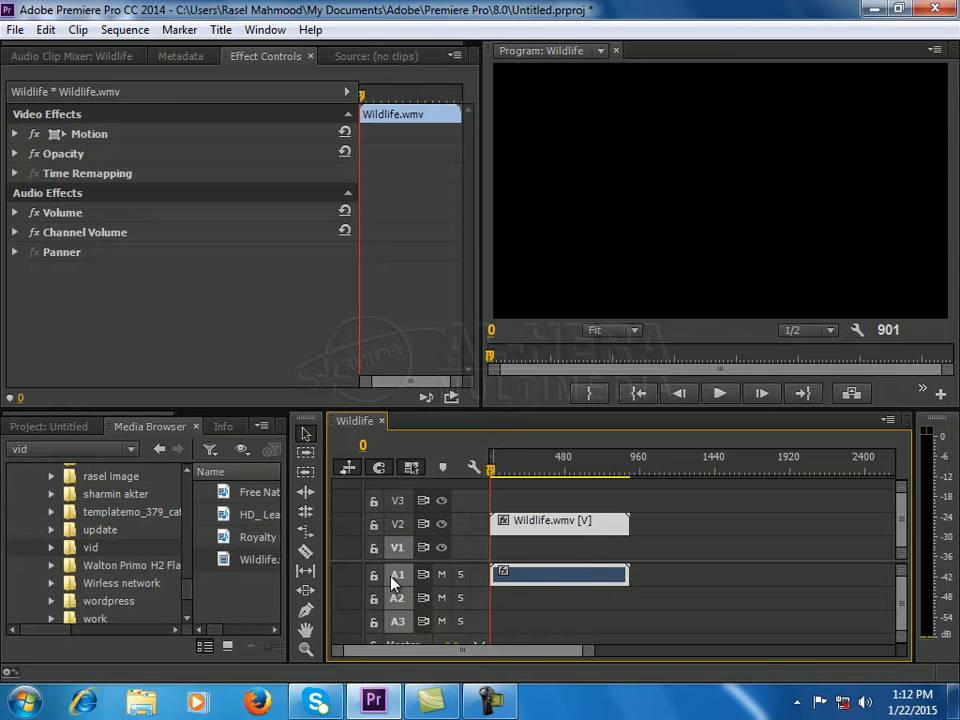
left_click_drag(500, 573, 530, 610)
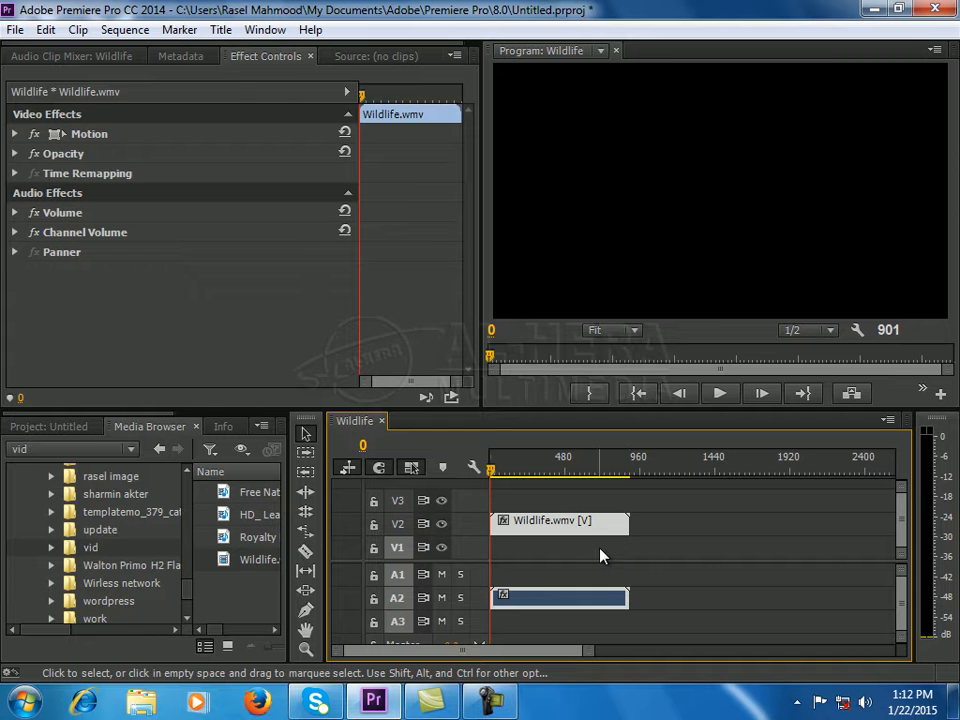
Step: Add one video track above V3 in the Wildlife sequence
right_click(407, 506)
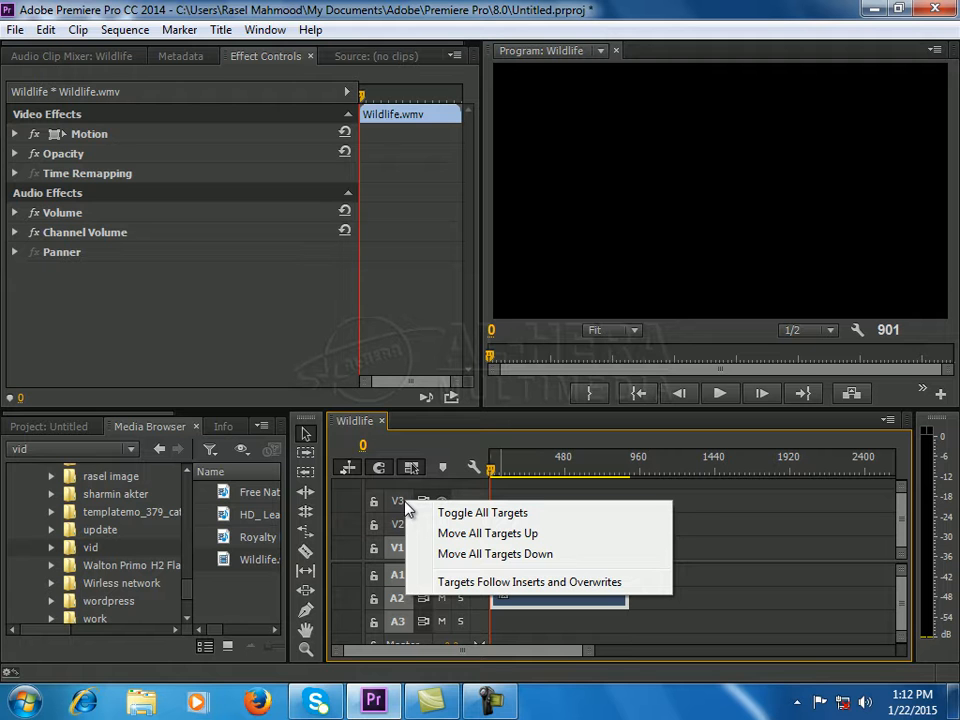
left_click(530, 504)
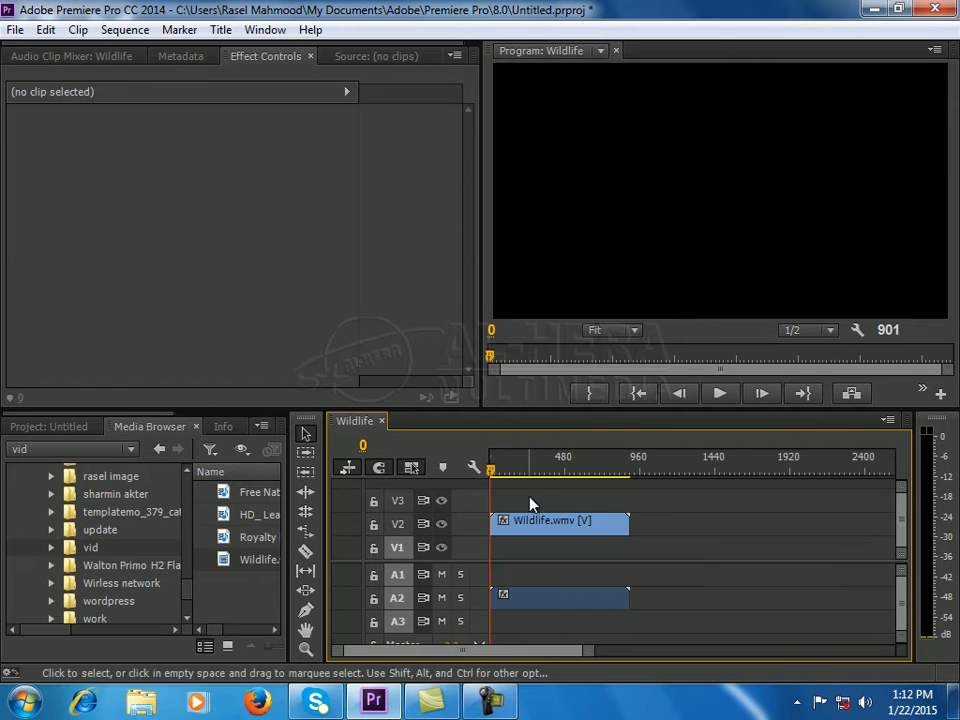
right_click(483, 506)
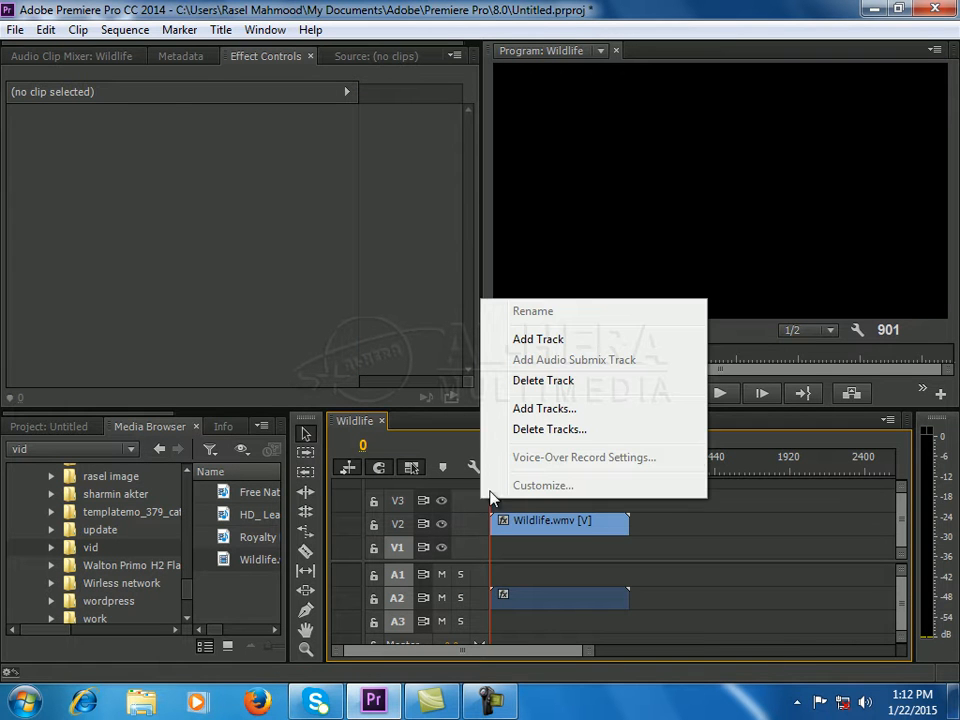
right_click(465, 507)
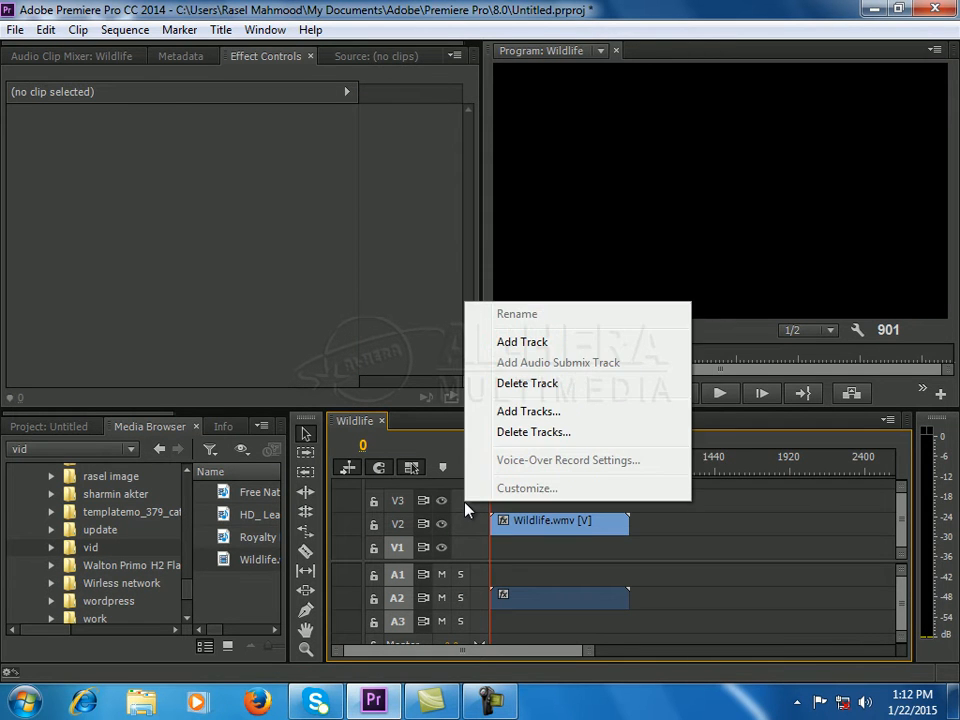
left_click(533, 344)
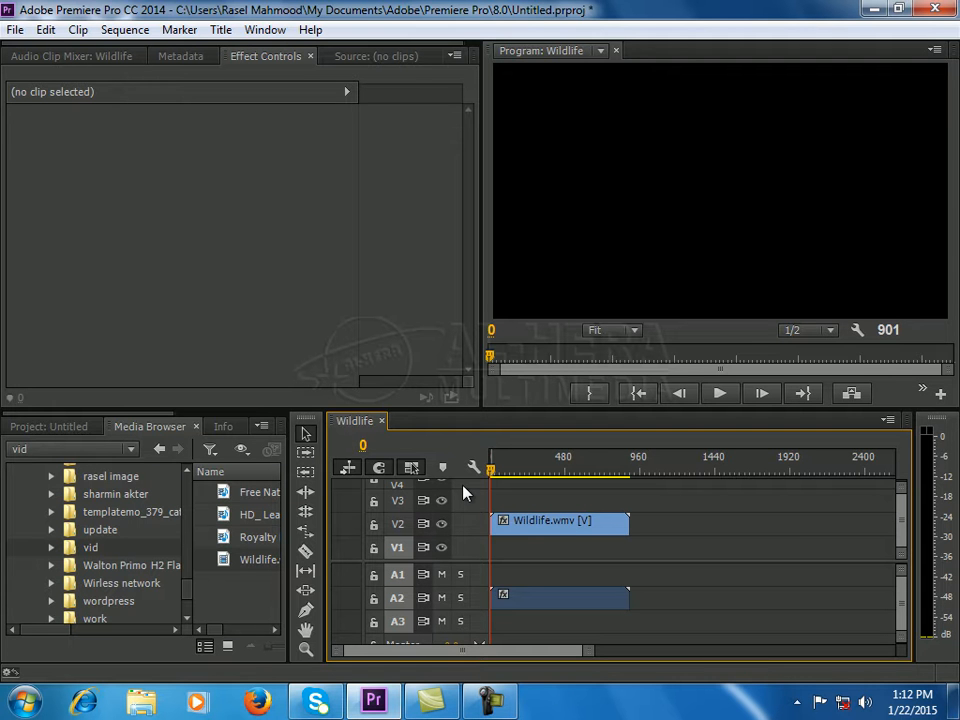
Step: Delete the empty video track V4 from the Wildlife sequence
right_click(481, 583)
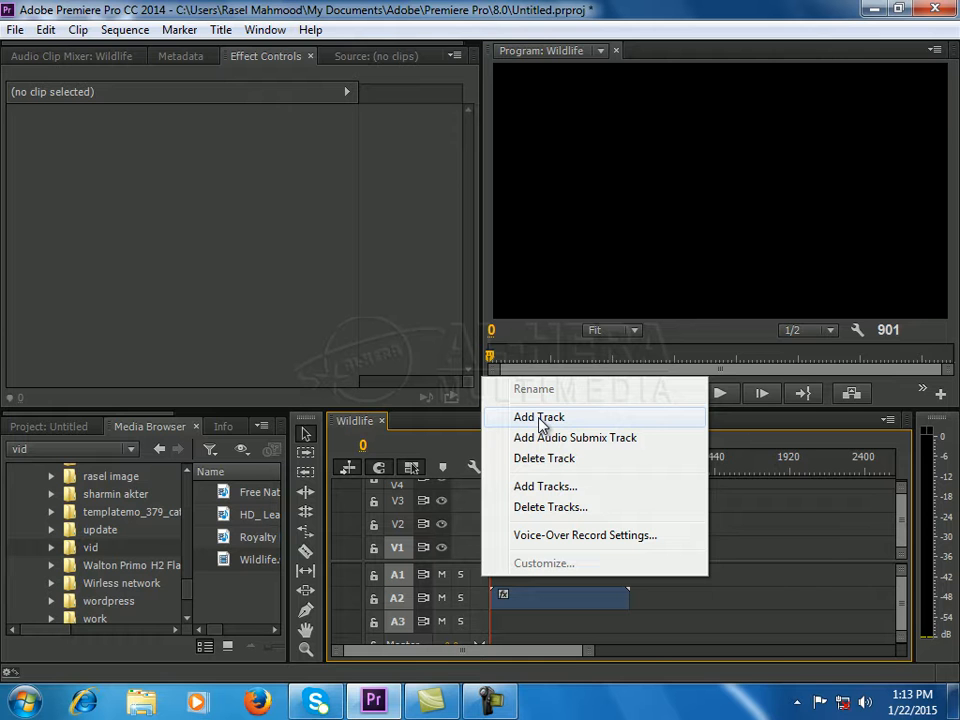
left_click(470, 483)
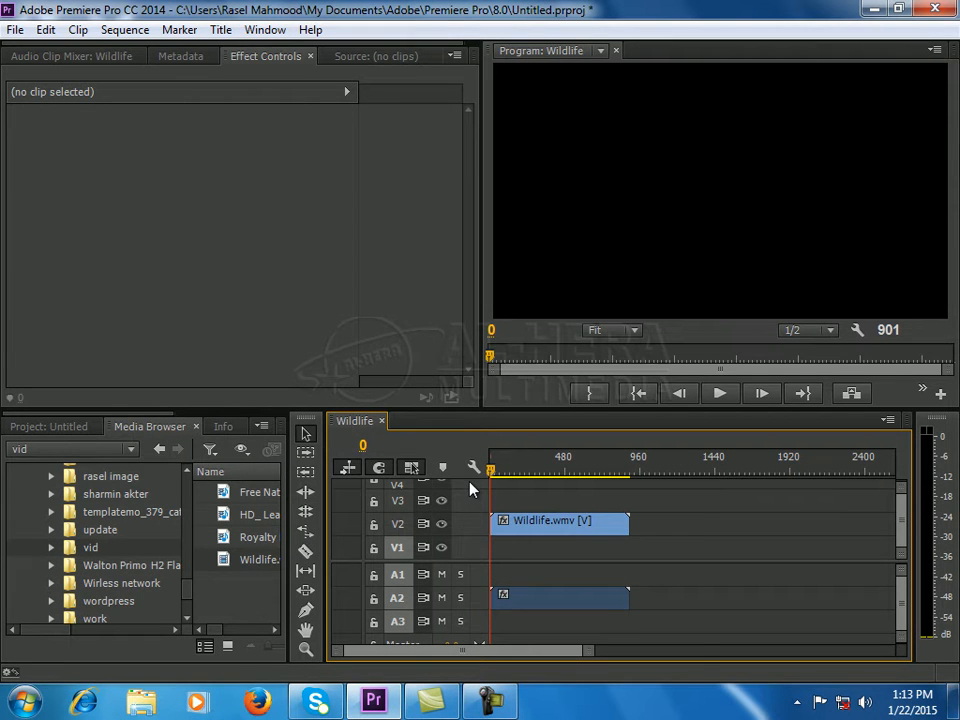
right_click(470, 488)
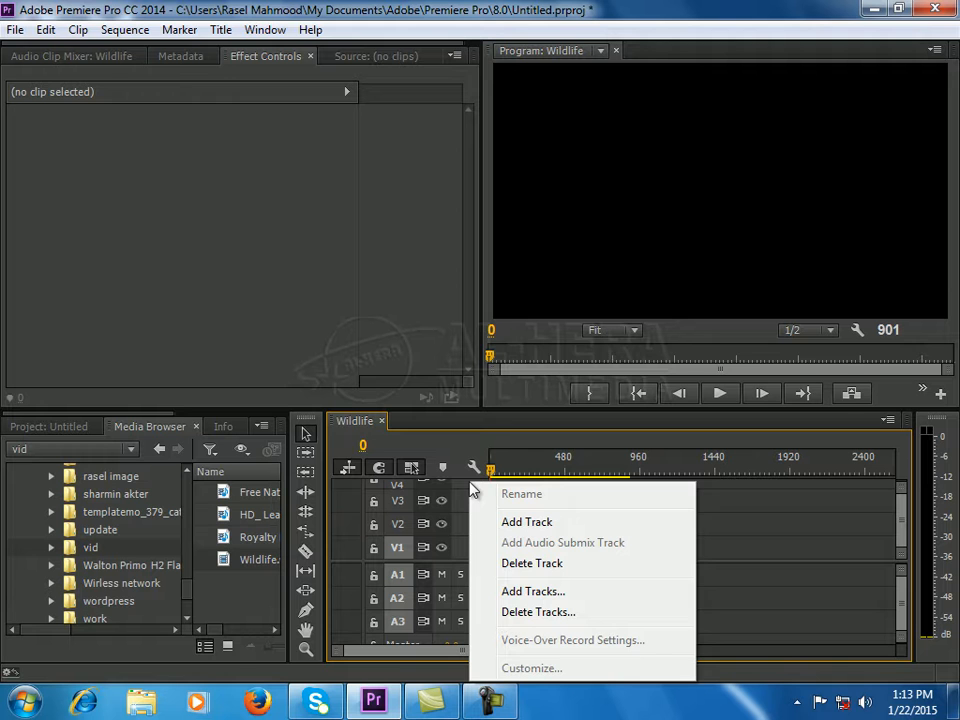
right_click(469, 488)
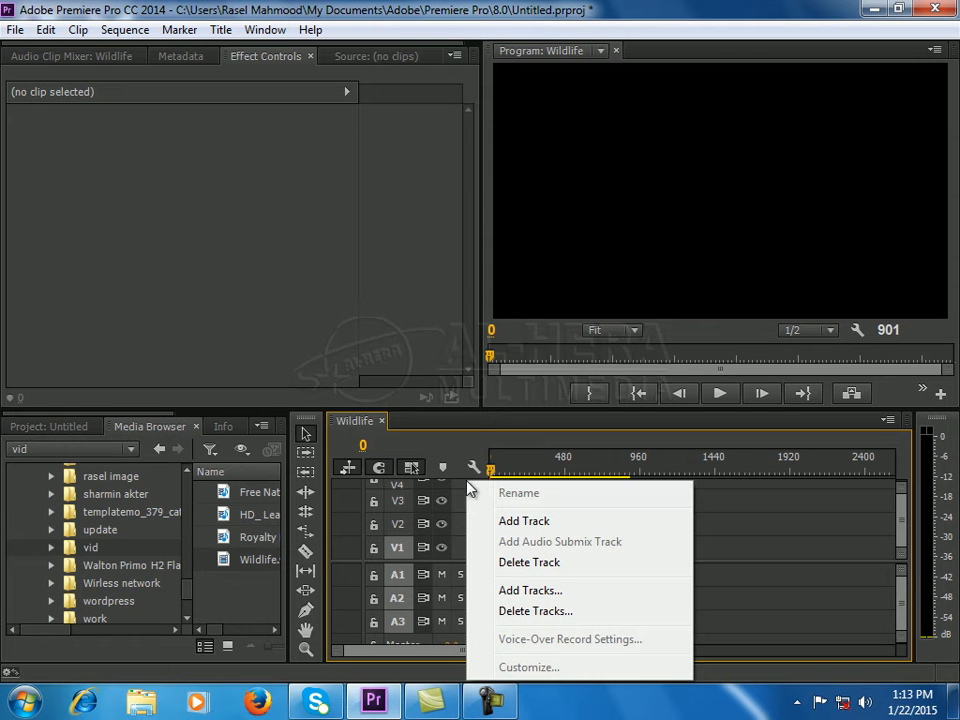
left_click(532, 563)
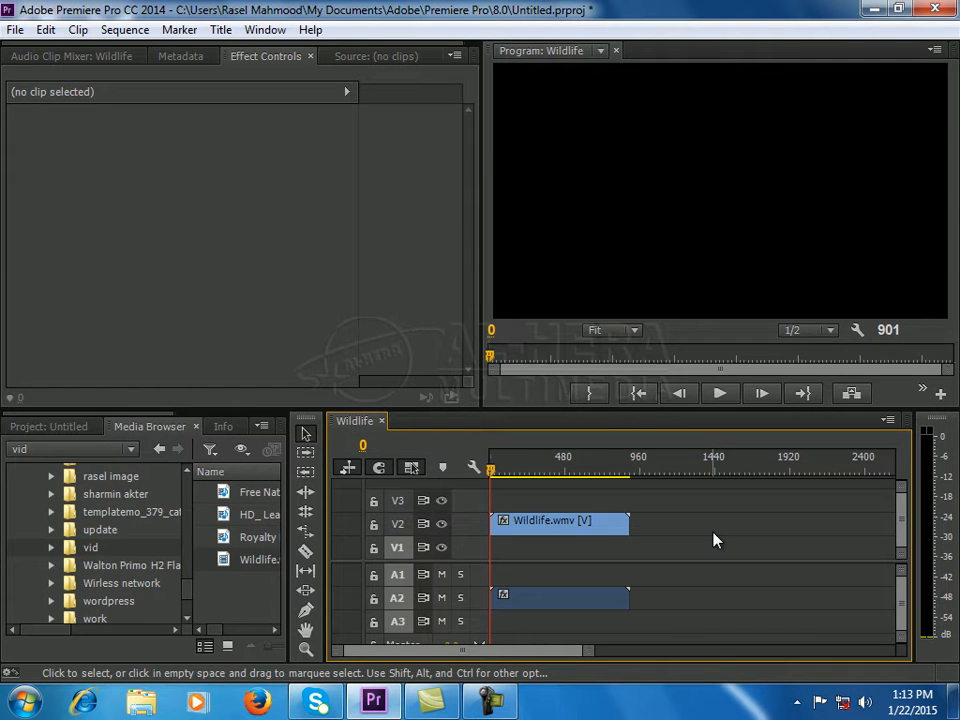
Step: Select the Wildlife.wmv clip on track V2 with the Selection tool, leaving it at the sequence start
left_click(308, 443)
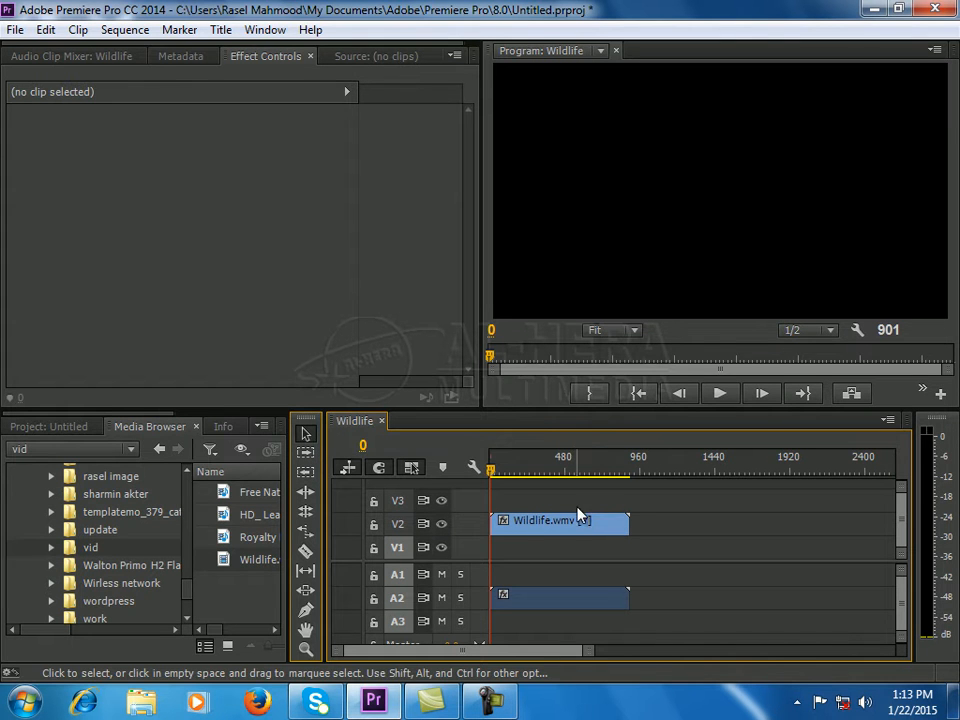
left_click(526, 527)
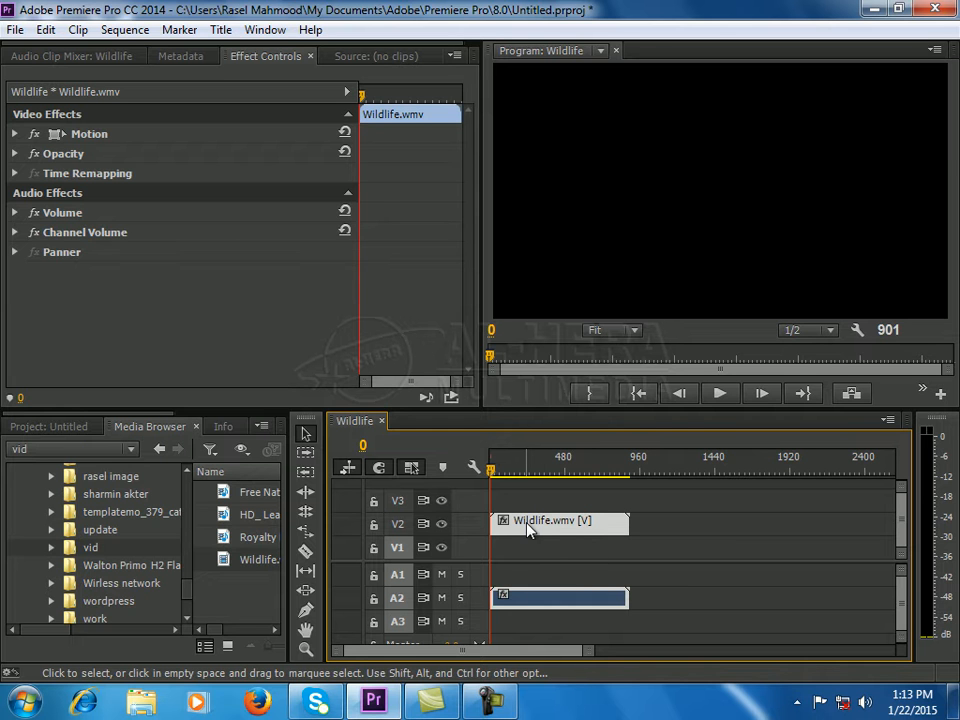
mouse_move(526, 530)
left_mouse_down()
mouse_move(822, 537)
mouse_move(660, 536)
mouse_move(669, 529)
mouse_move(540, 521)
left_mouse_up()
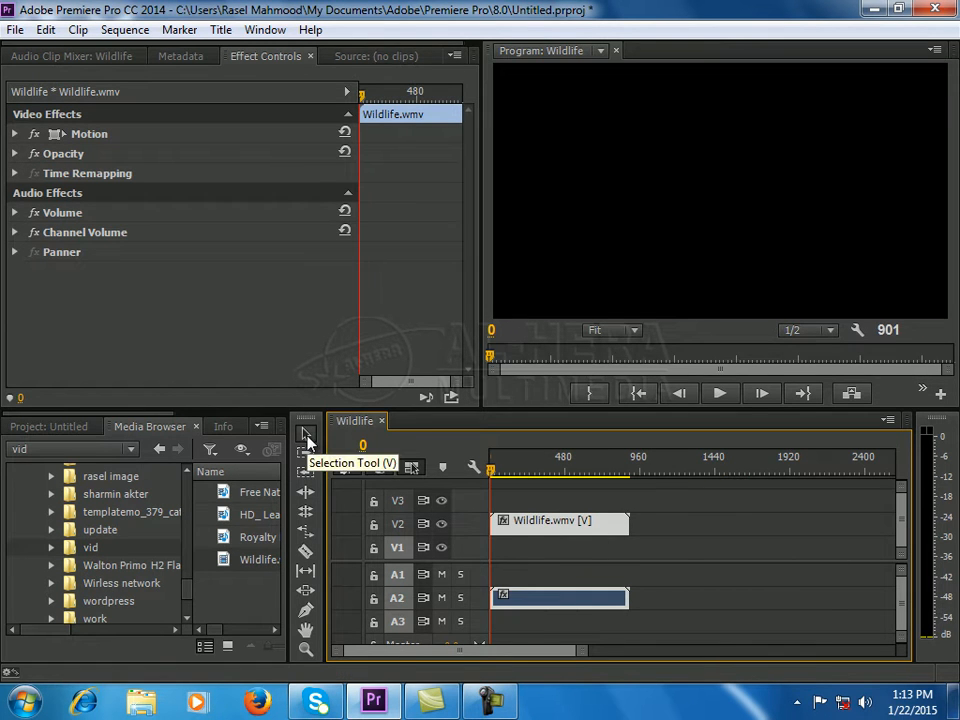
mouse_move(564, 531)
left_mouse_down()
mouse_move(707, 530)
mouse_move(558, 537)
left_mouse_up()
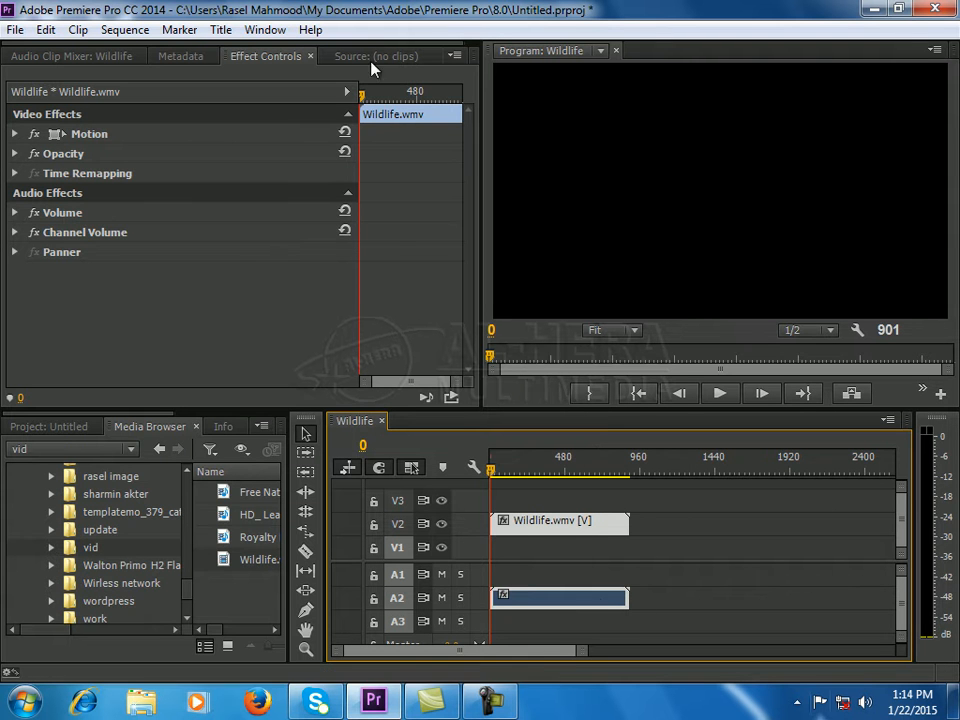
Step: Display the Effects library and expand its Video Effects category
left_click(256, 59)
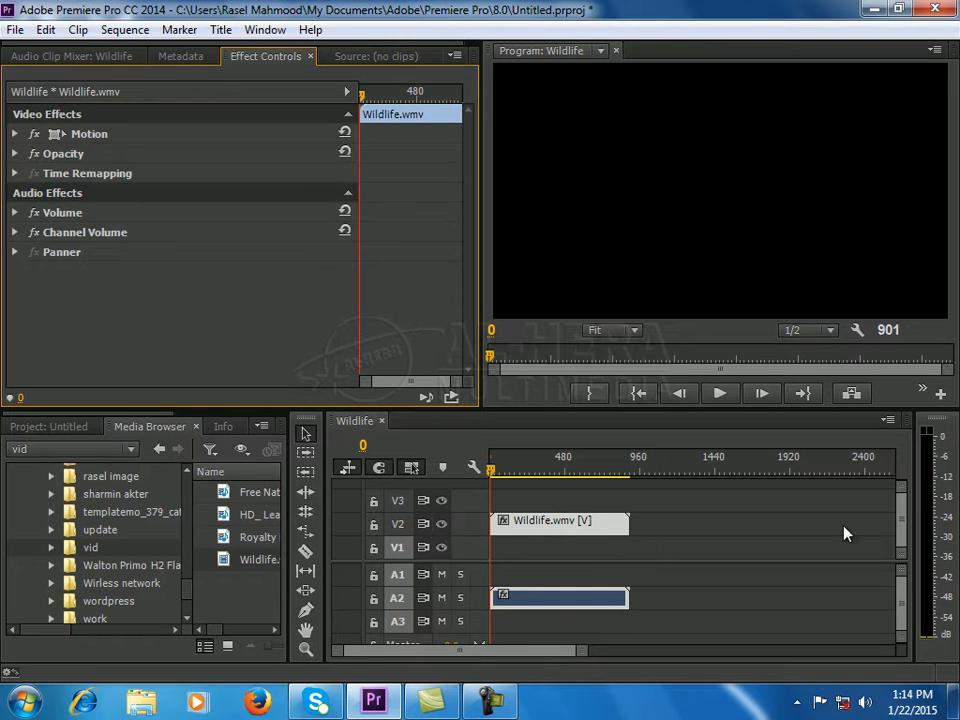
left_click(262, 30)
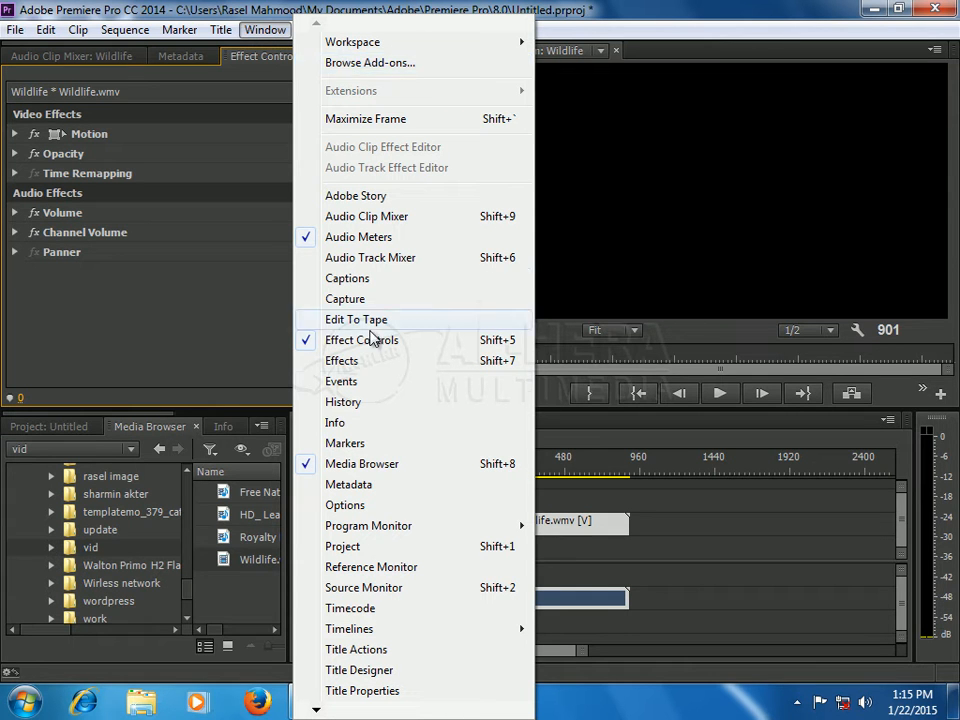
left_click(343, 363)
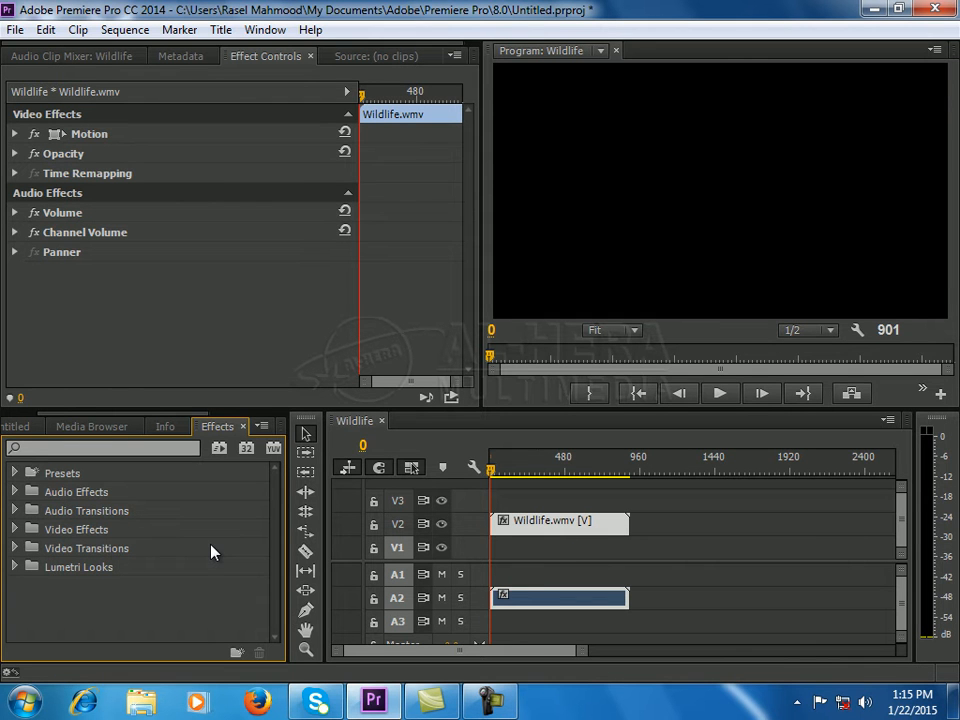
left_click(14, 530)
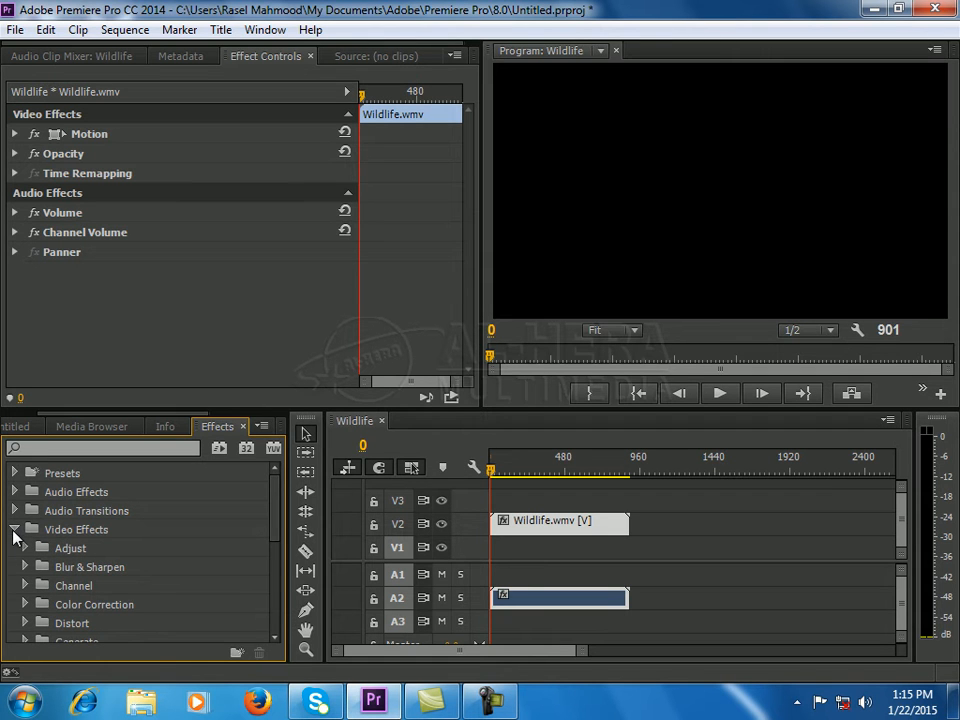
Step: Apply the Gaussian Blur effect from the Blur & Sharpen video effects to the Wildlife.wmv clip on track V2
left_click(14, 530)
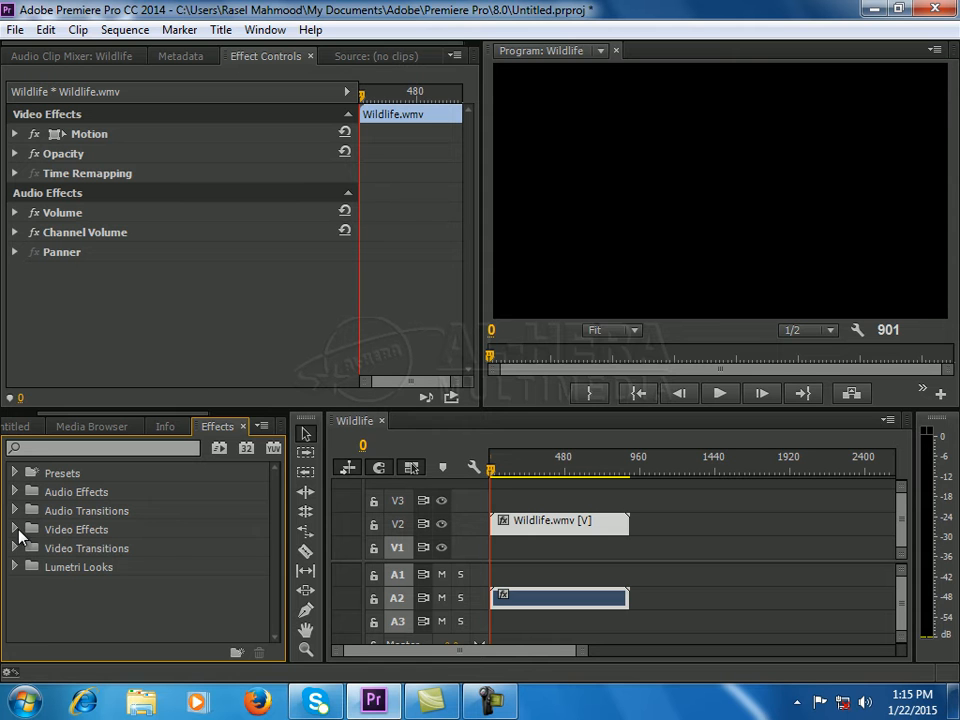
left_click(16, 530)
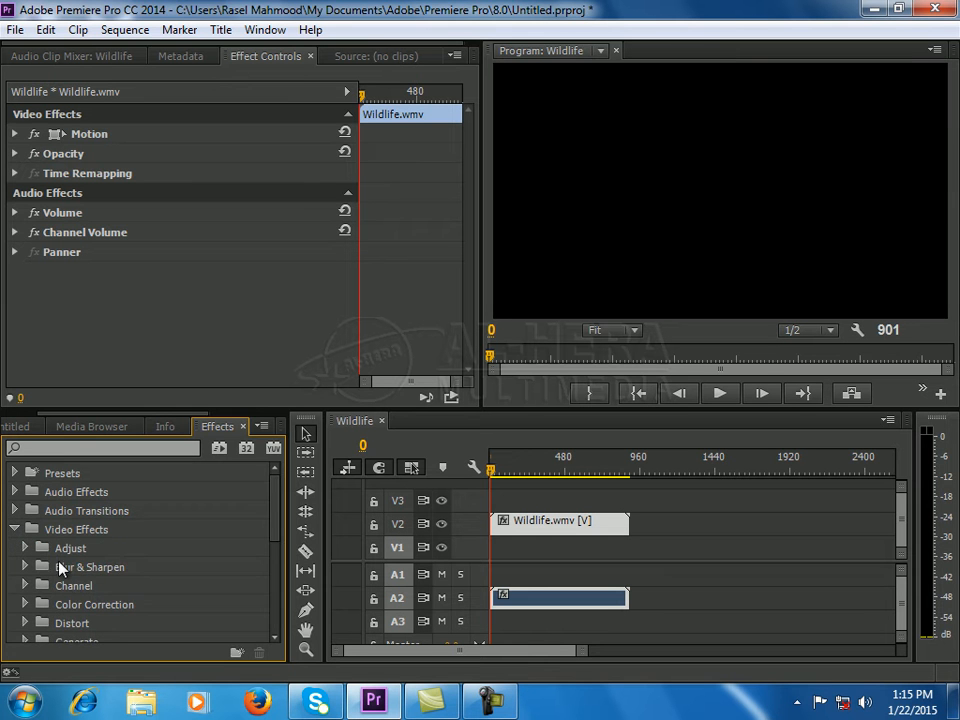
mouse_move(274, 500)
left_mouse_down()
mouse_move(273, 527)
mouse_move(275, 504)
left_mouse_up()
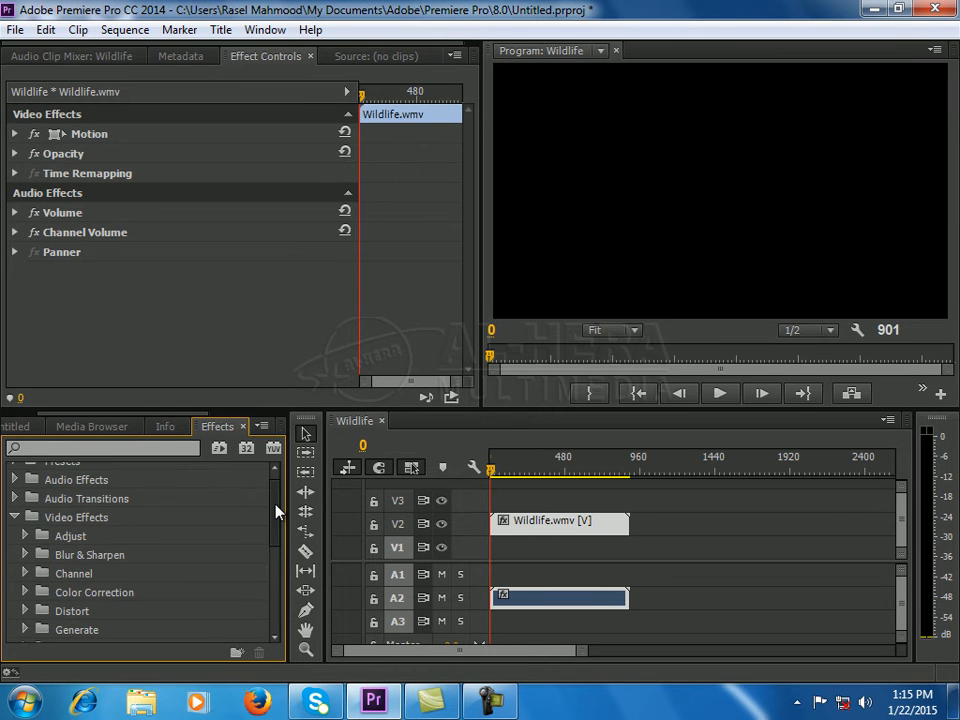
left_click(25, 556)
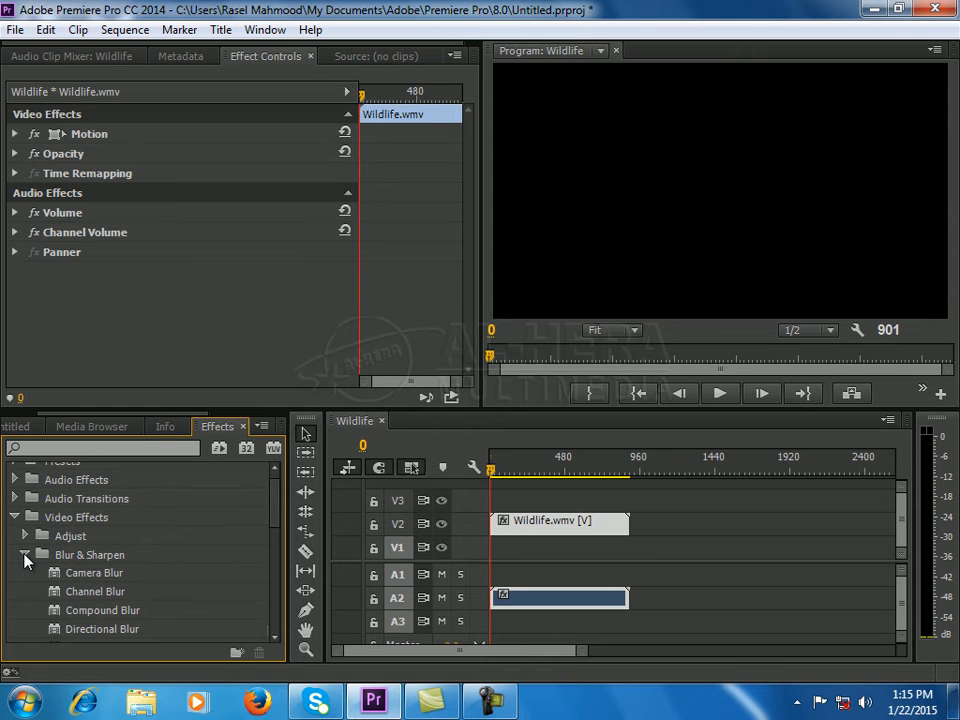
left_click_drag(279, 499, 277, 520)
left_click(112, 580)
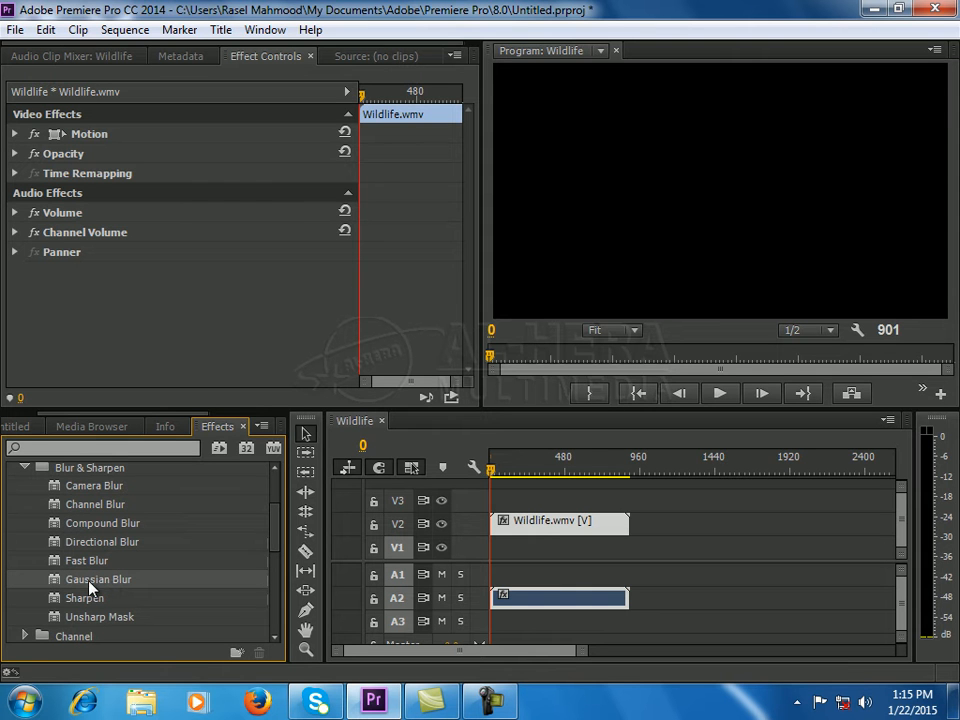
left_click_drag(94, 585, 564, 531)
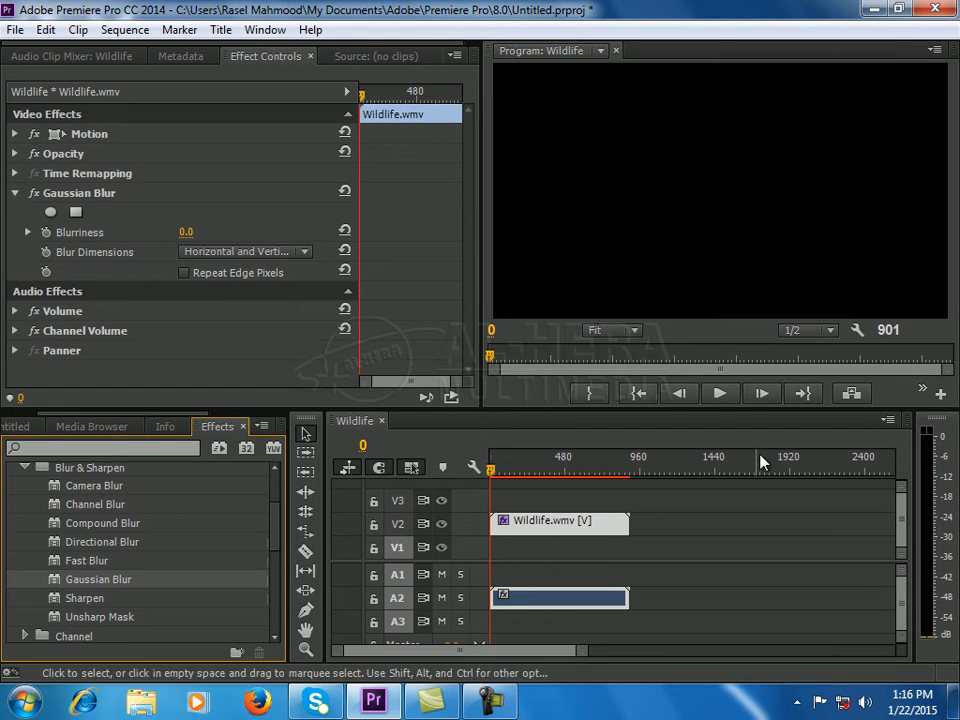
Step: Preview the opening of the Wildlife sequence, stop playback and return the playhead to frame 0
left_click(727, 399)
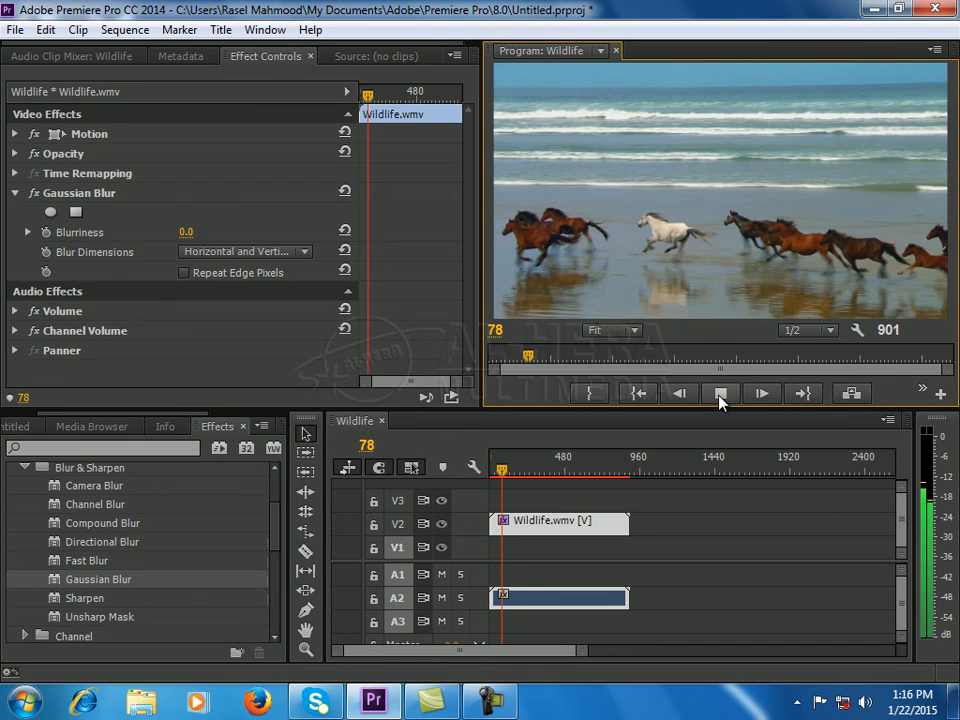
left_click(715, 400)
left_click(498, 368)
left_click(487, 370)
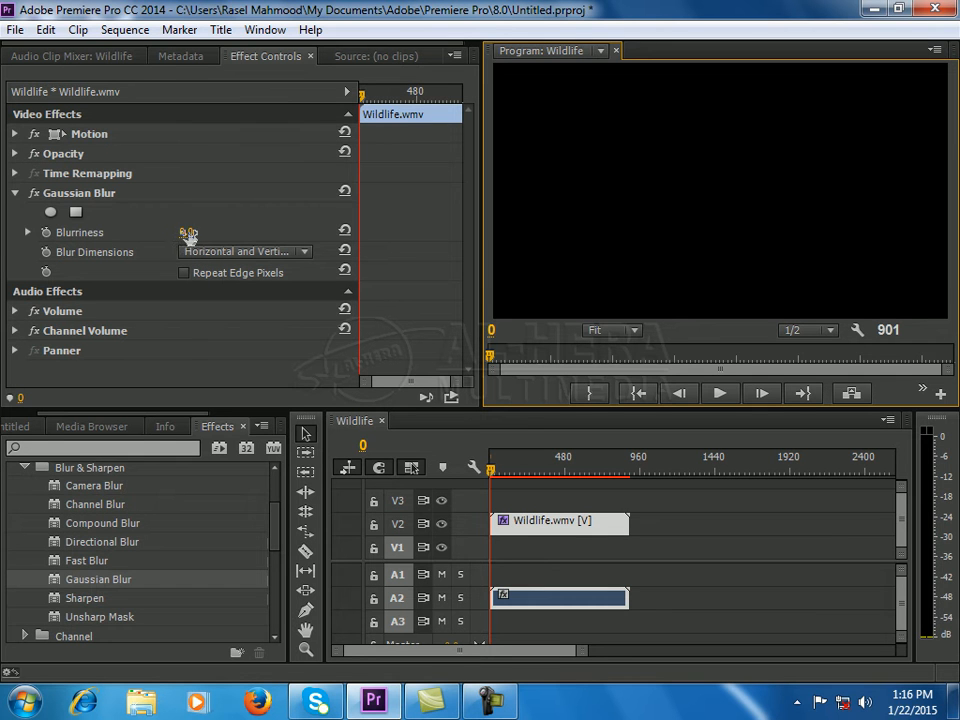
Step: Set the Gaussian Blur's Blurriness to 44 and play the sequence to preview the blurred Wildlife.wmv clip
left_click_drag(189, 236, 271, 232)
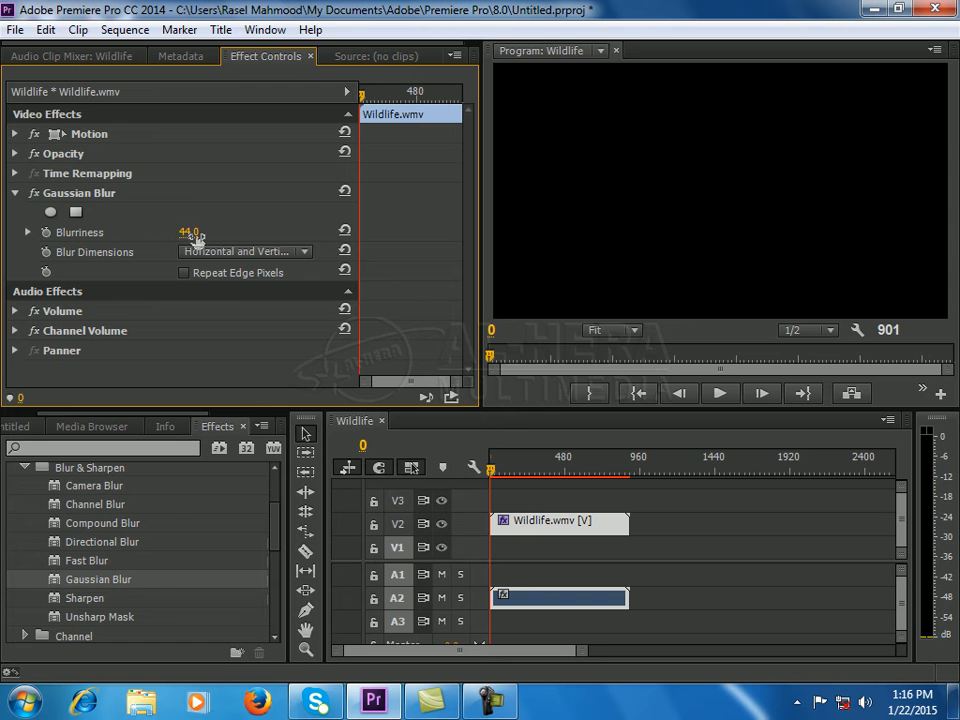
left_click(707, 391)
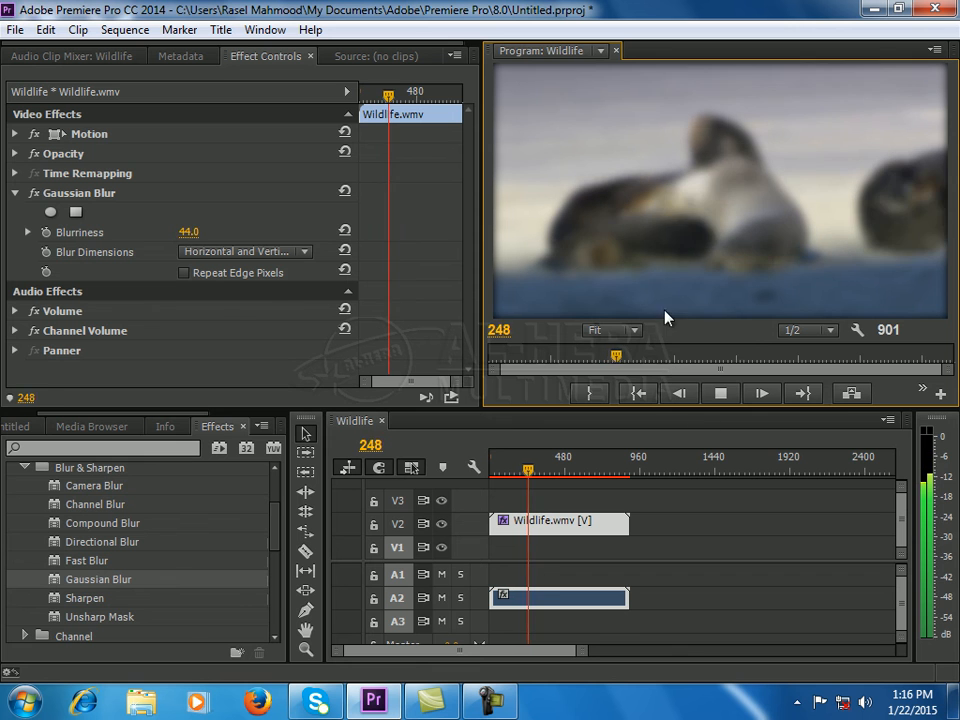
left_click(720, 393)
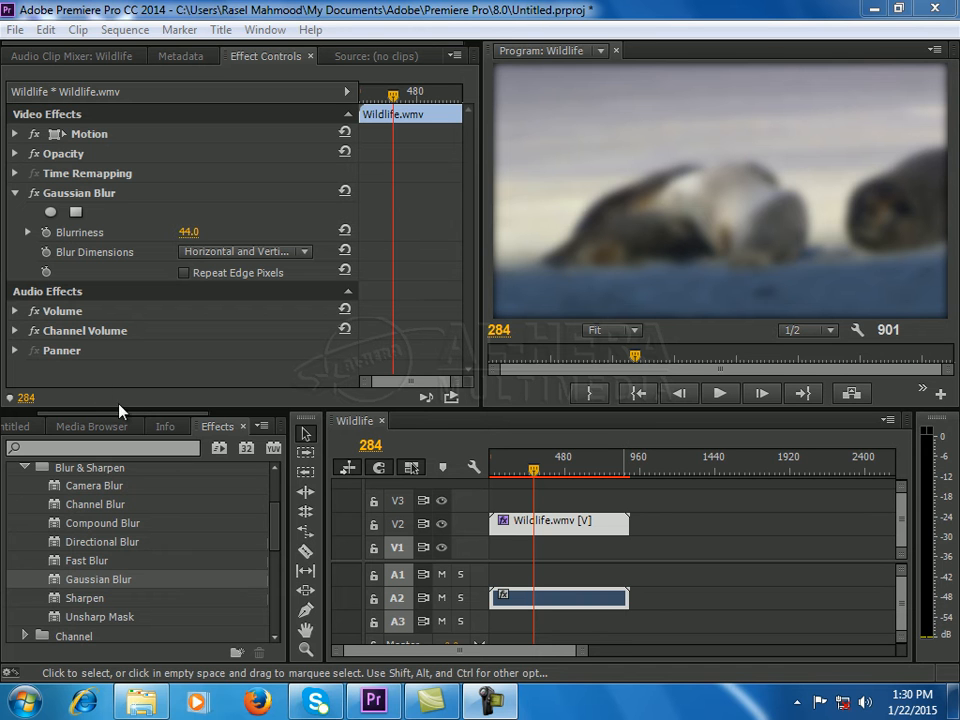
Step: Add the Royalty Free Video Clips footage from the vid folder to track V2, directly after Wildlife.wmv
left_click(110, 428)
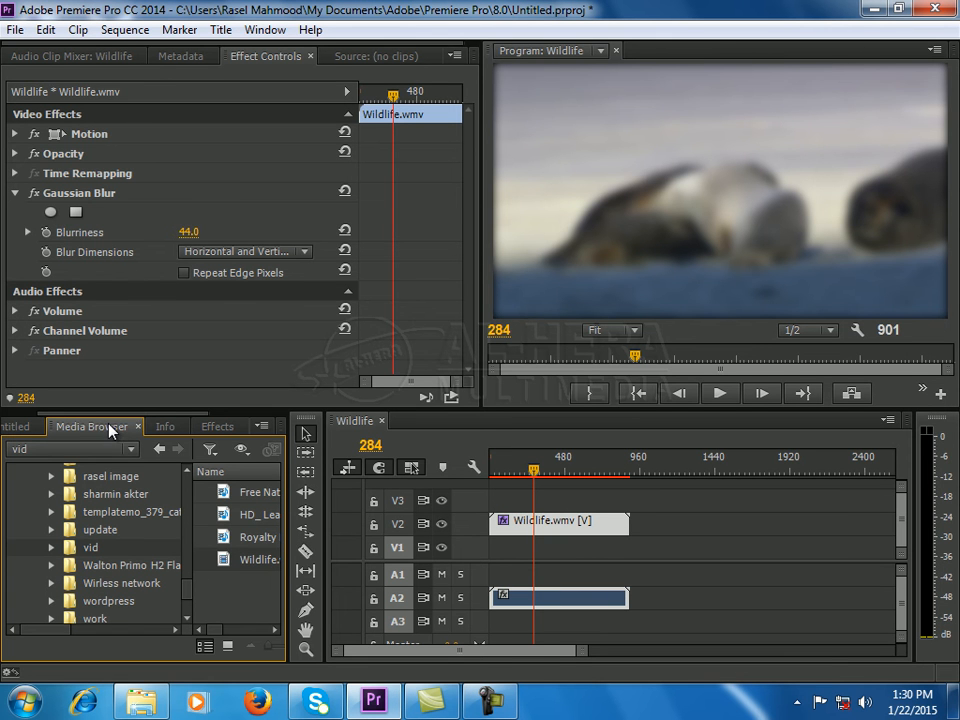
left_click(240, 538)
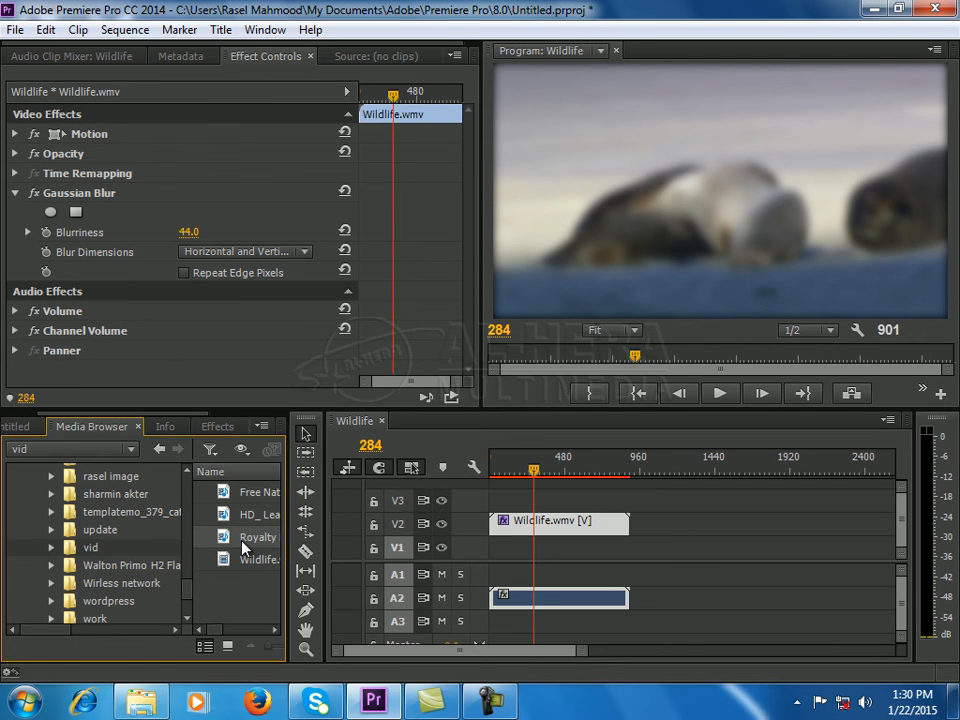
left_click_drag(242, 548, 640, 540)
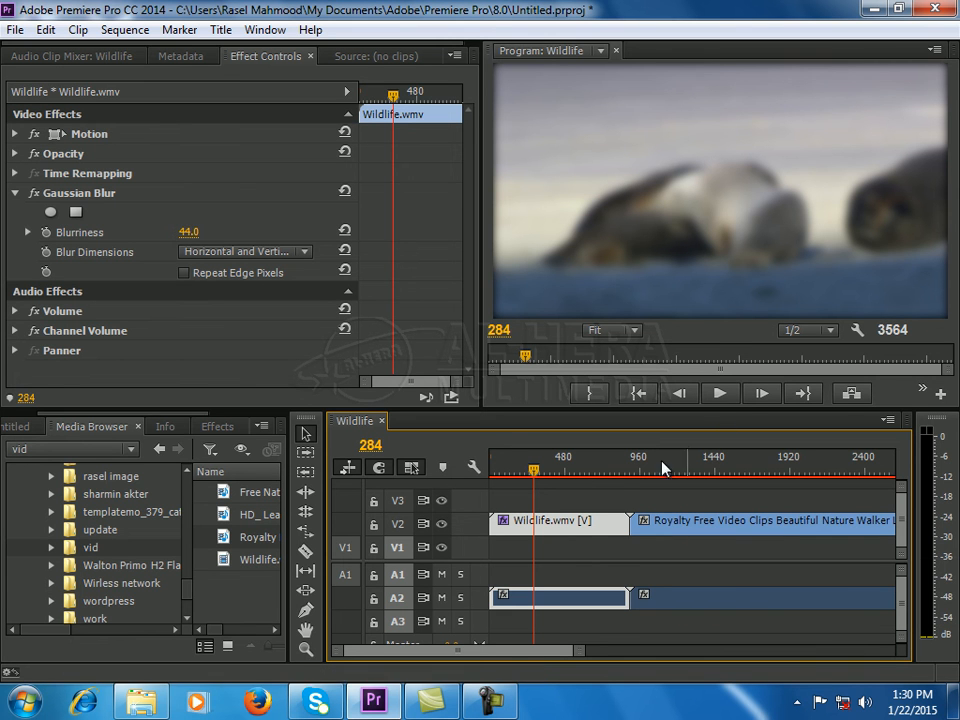
Step: Play the sequence from shortly before the end of Wildlife.wmv across the cut into the second clip on V2
left_click(763, 396)
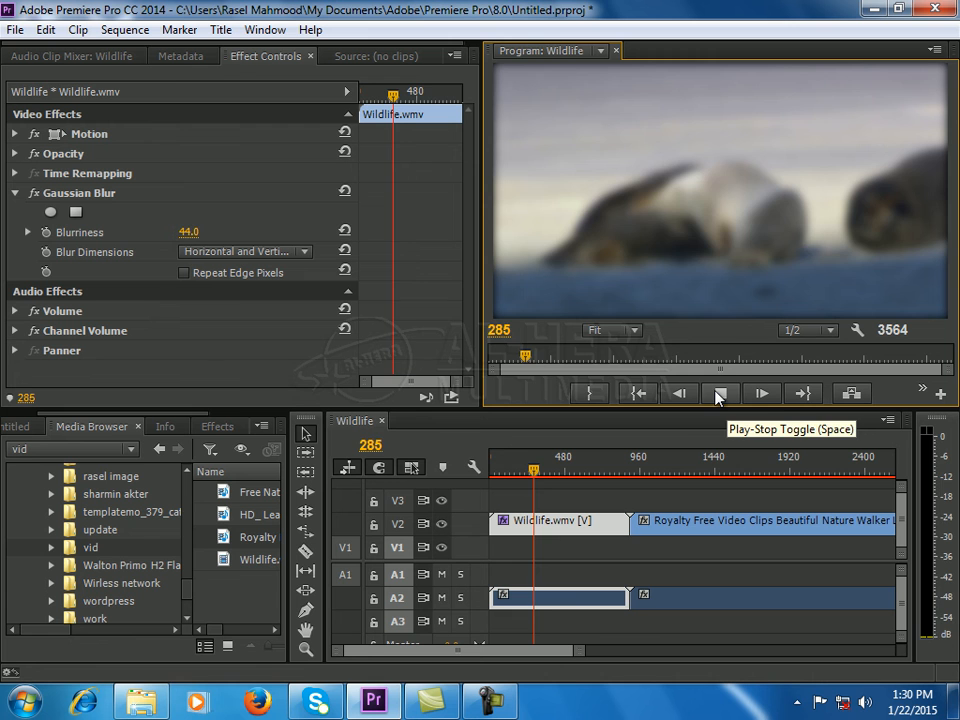
left_click(613, 470)
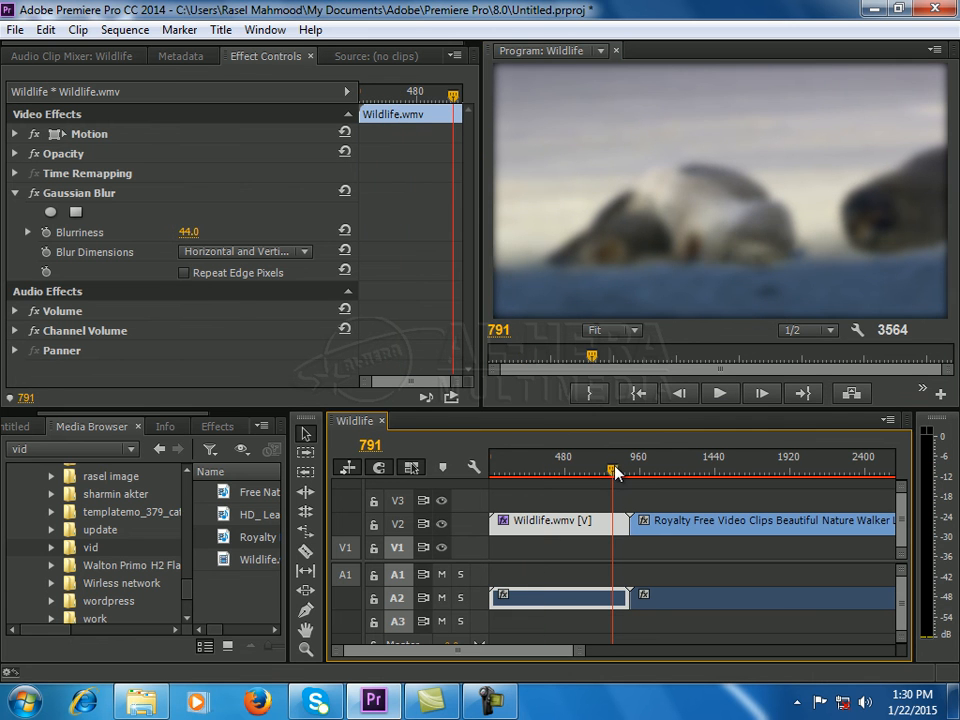
mouse_move(614, 467)
left_mouse_down()
mouse_move(711, 453)
mouse_move(625, 479)
mouse_move(568, 465)
mouse_move(622, 465)
left_mouse_up()
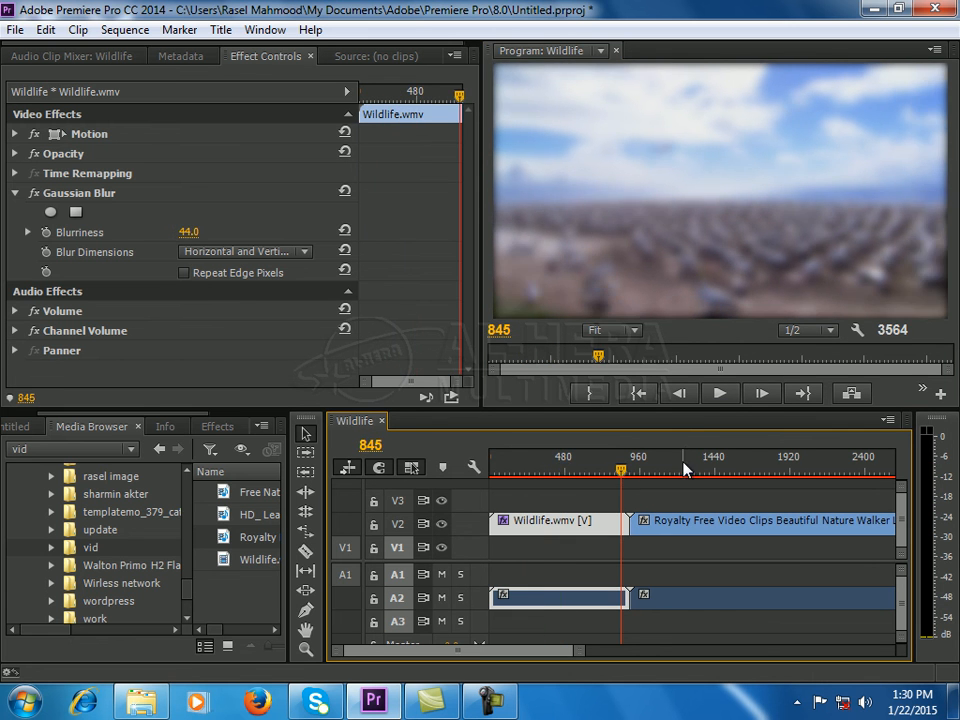
left_click(720, 393)
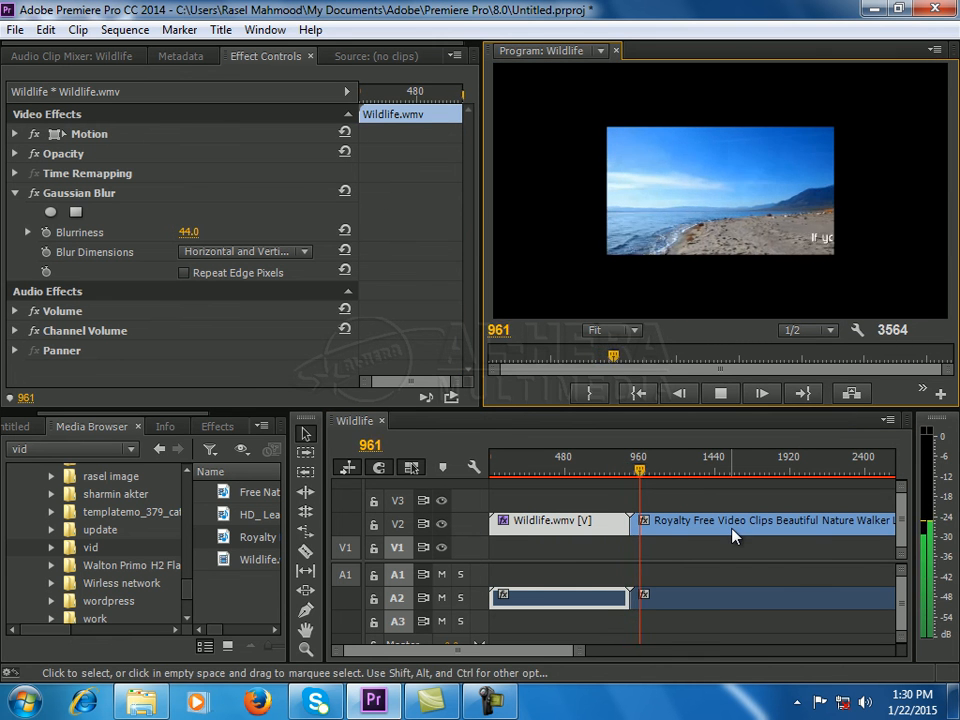
left_click(720, 398)
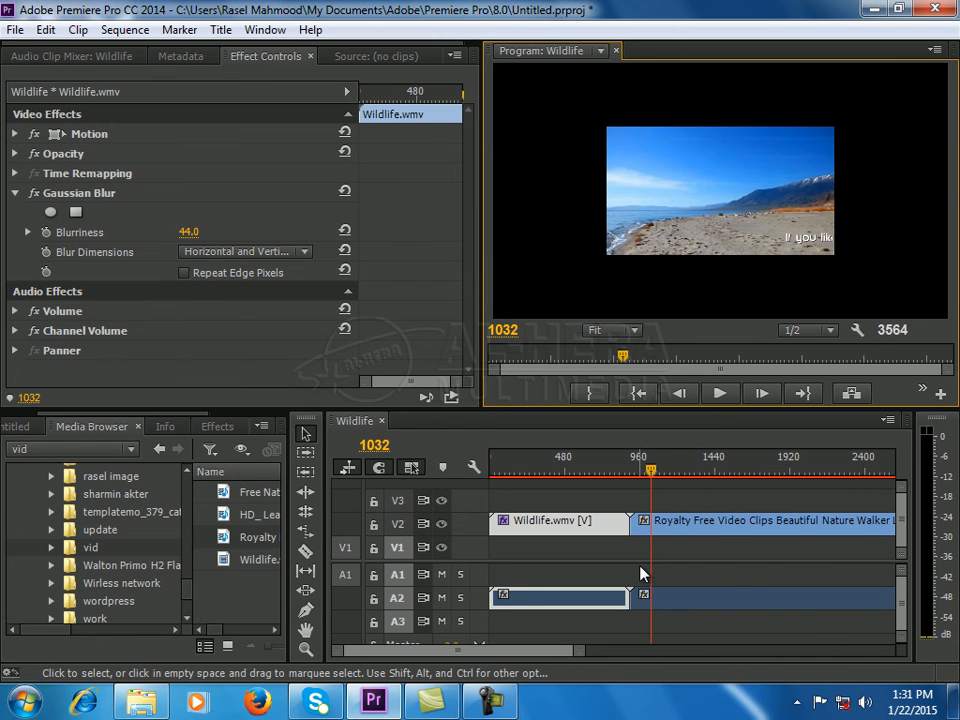
Step: Clear the Royalty Free Video Clips footage from track V2 of the Wildlife sequence
right_click(729, 523)
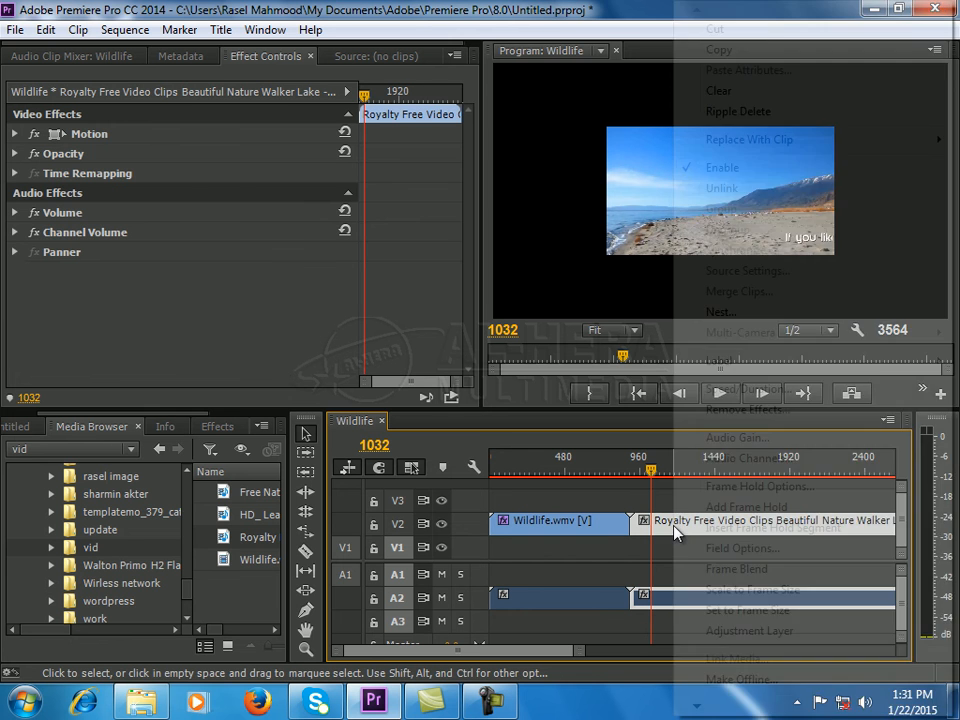
right_click(675, 531)
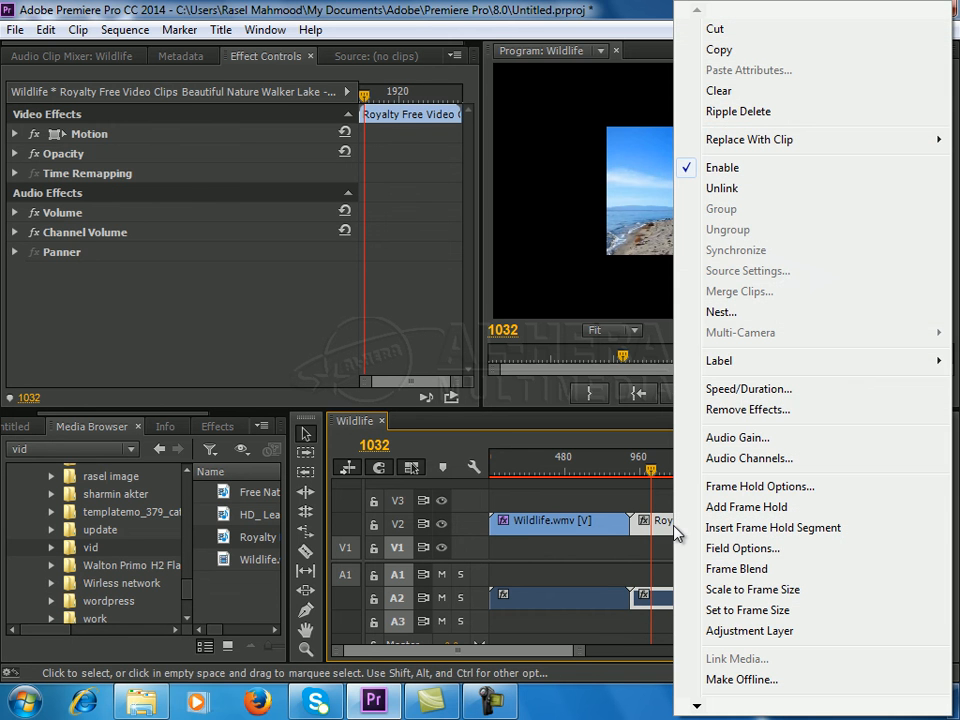
left_click(762, 90)
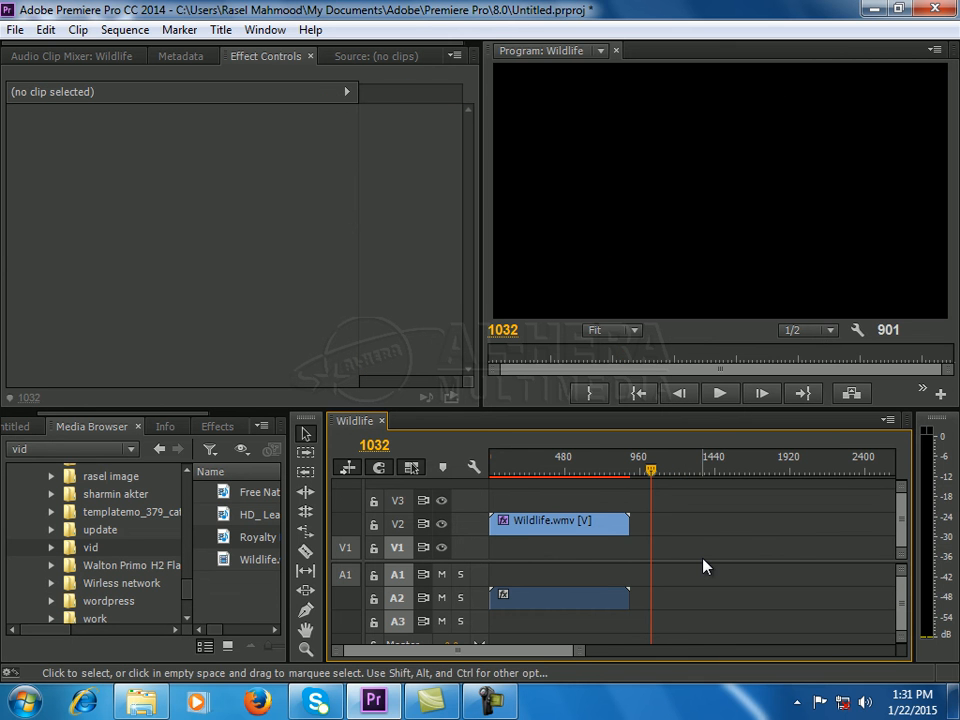
Step: Place the Royalty Free Video Clips footage on track V1, starting where Wildlife.wmv ends on V2, and preview the cut between them
left_click(589, 462)
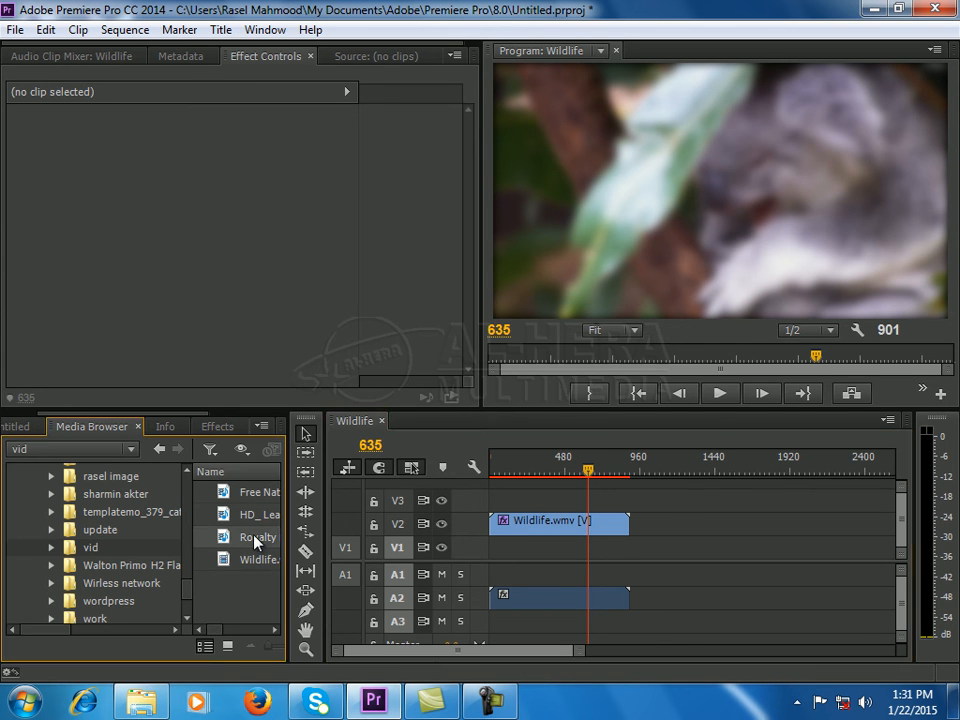
left_click_drag(257, 537, 639, 559)
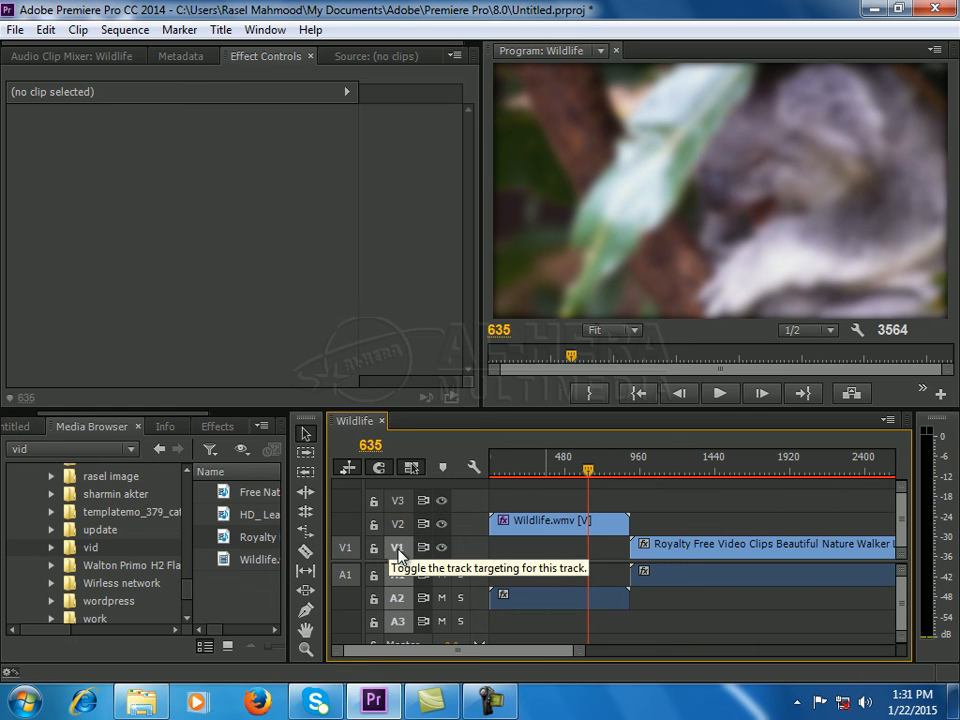
left_click(617, 462)
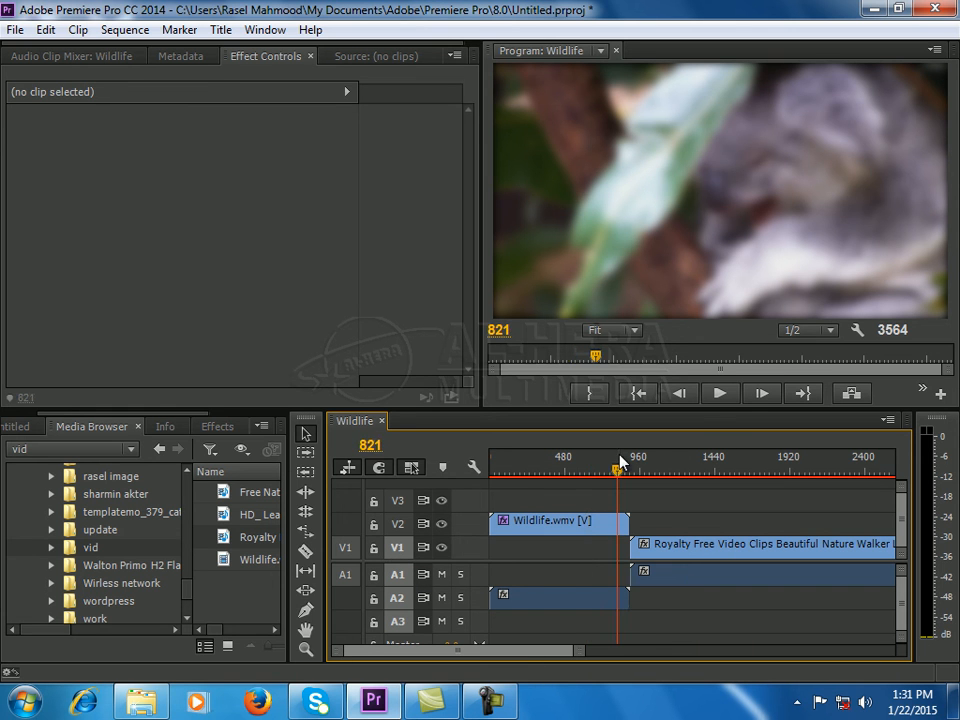
left_click(712, 398)
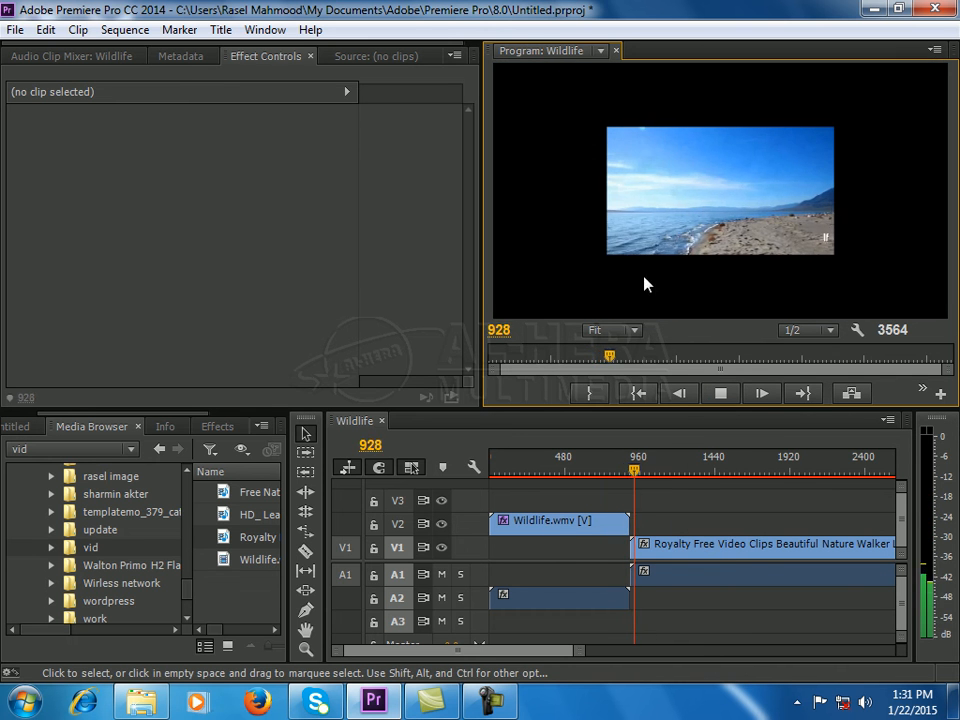
left_click(718, 395)
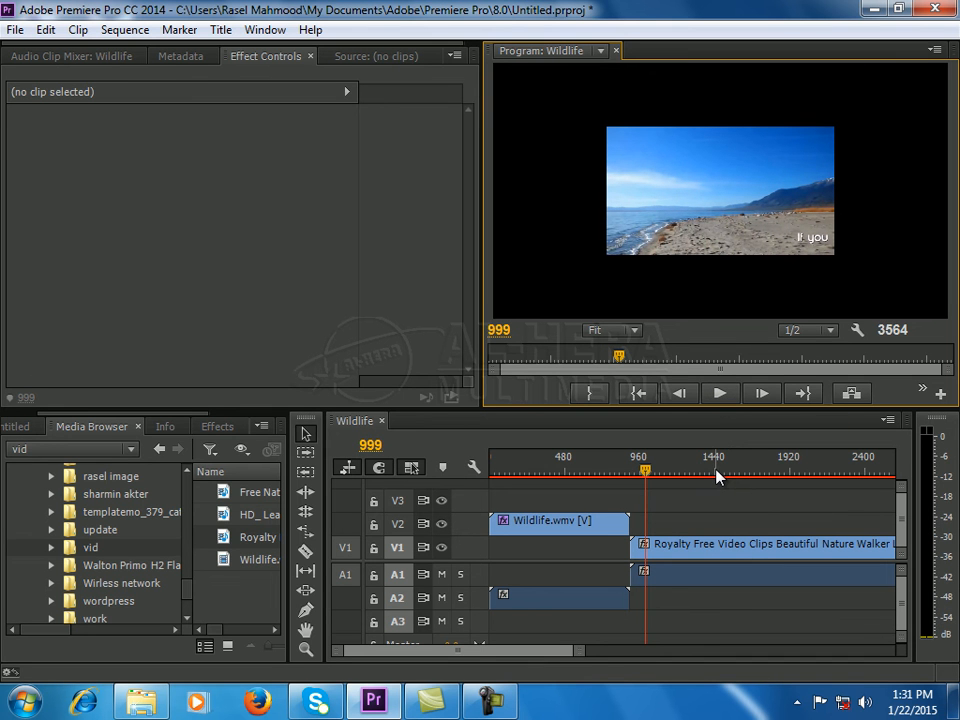